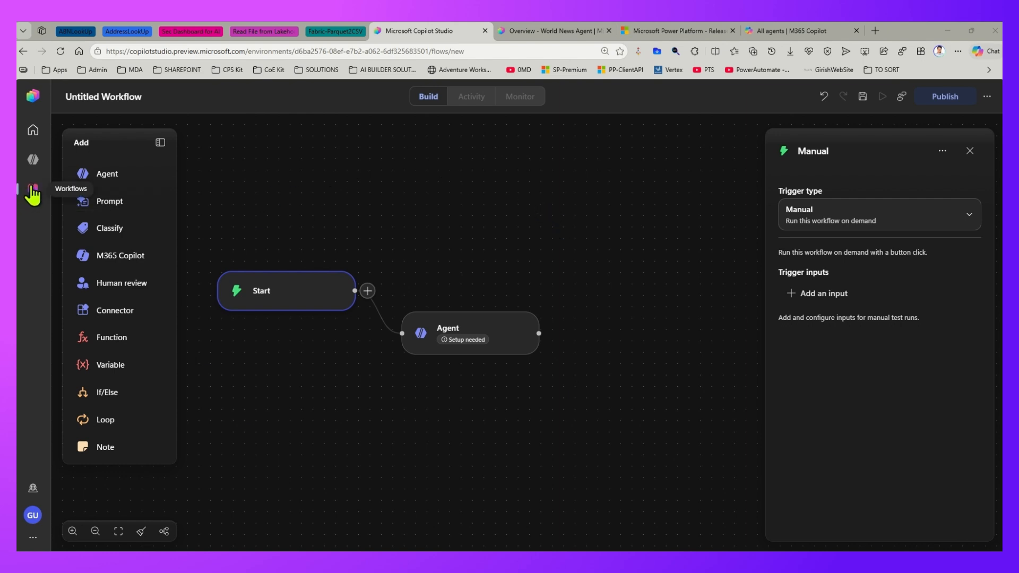
Leave the current untitled workflow for the Workflows list and create a new blank workflow.
left_click(33, 190)
left_click(578, 342)
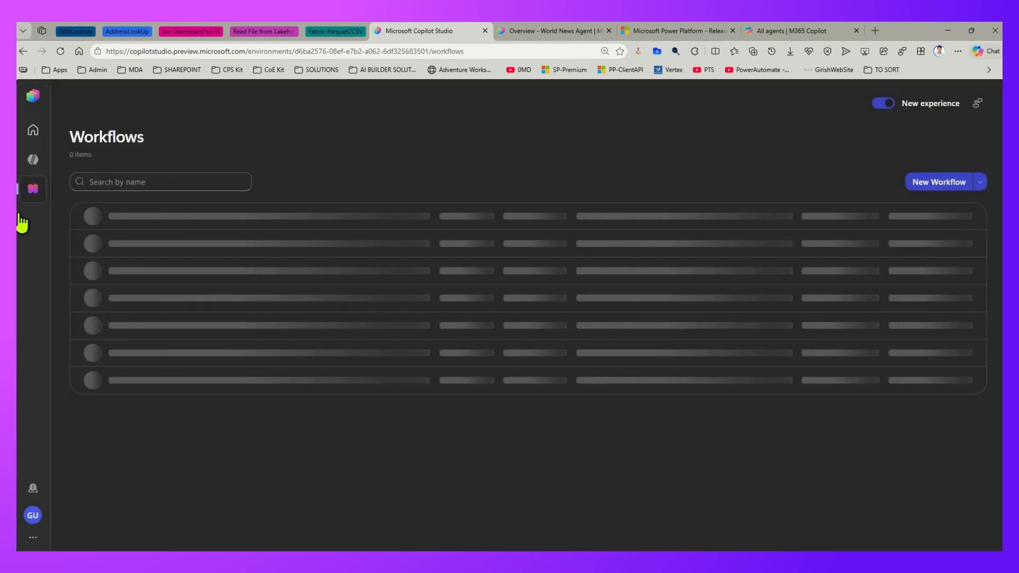
left_click(979, 181)
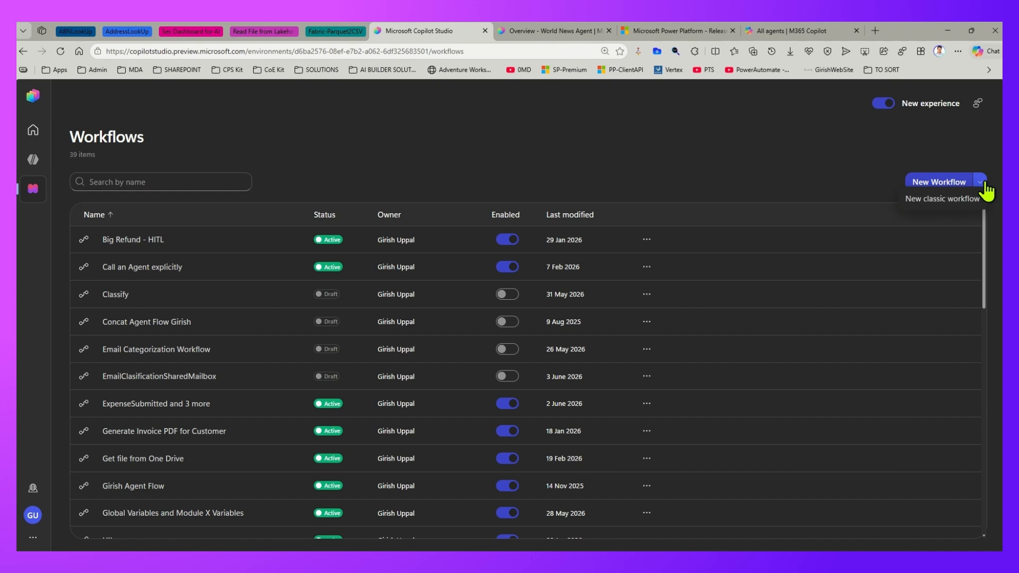
left_click(953, 184)
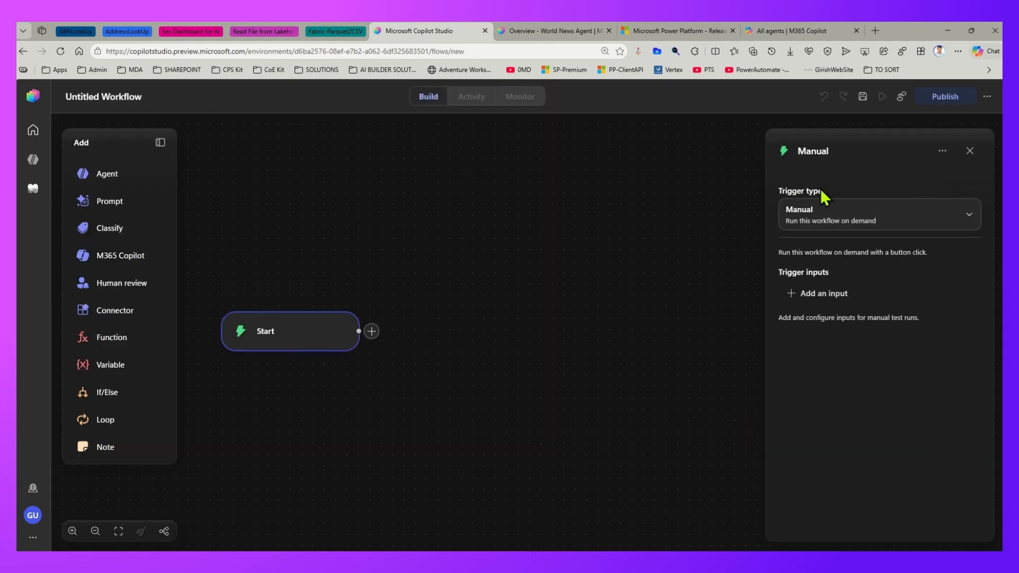
Move the Start node higher on the canvas and review its available trigger types without changing the Manual trigger.
left_click_drag(347, 331, 290, 229)
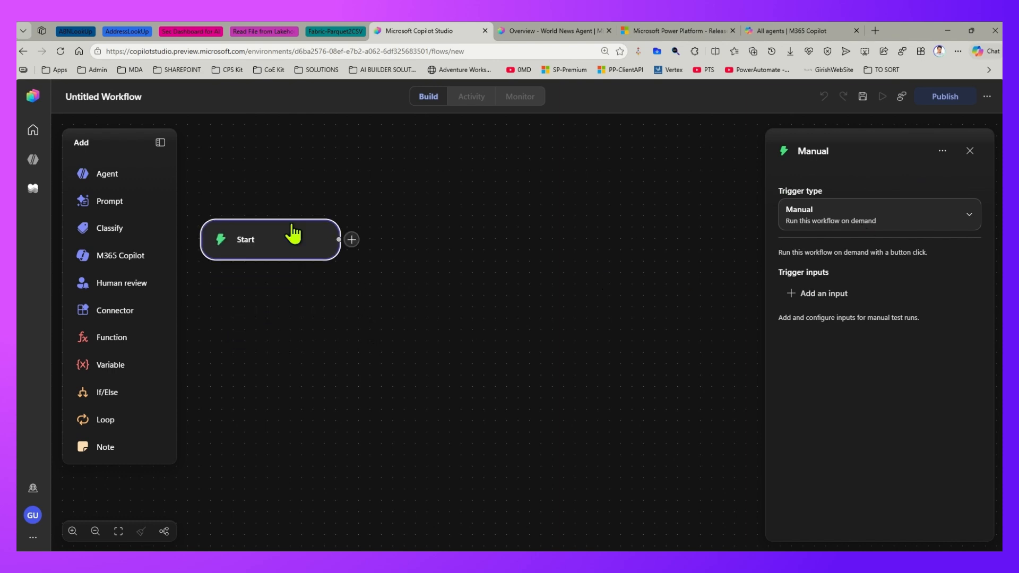
left_click(971, 217)
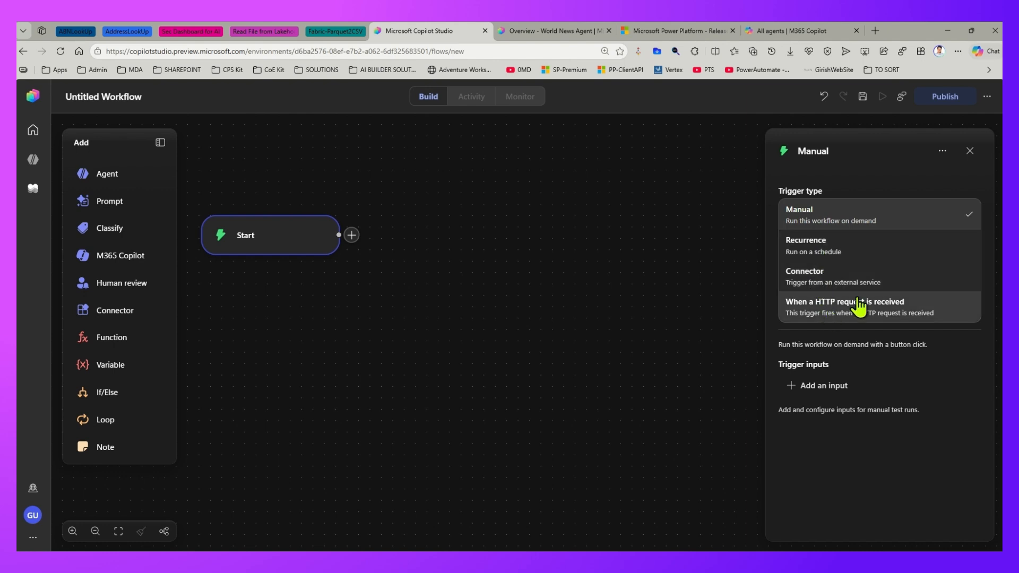
left_click(275, 331)
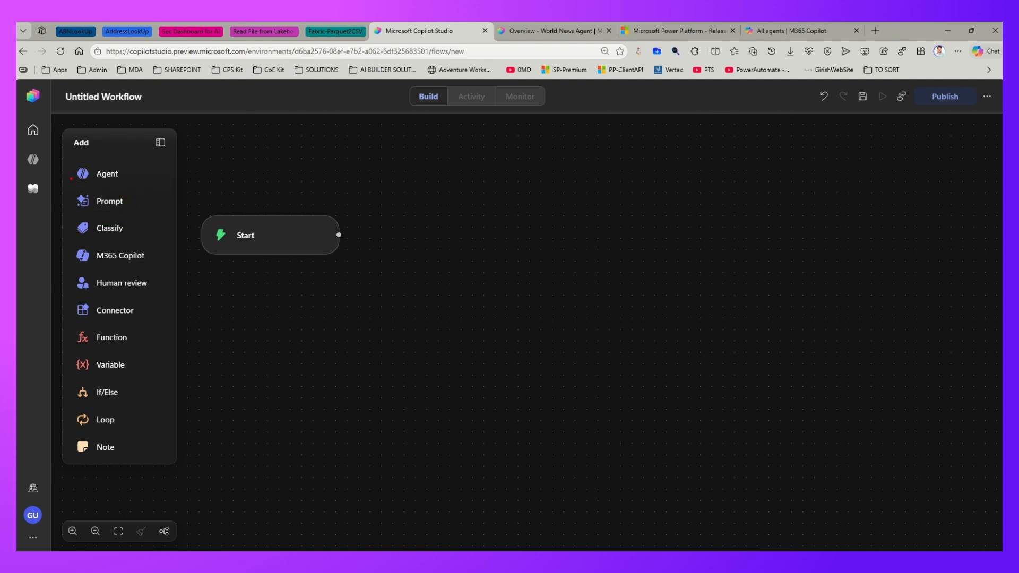
left_click_drag(65, 162, 150, 184)
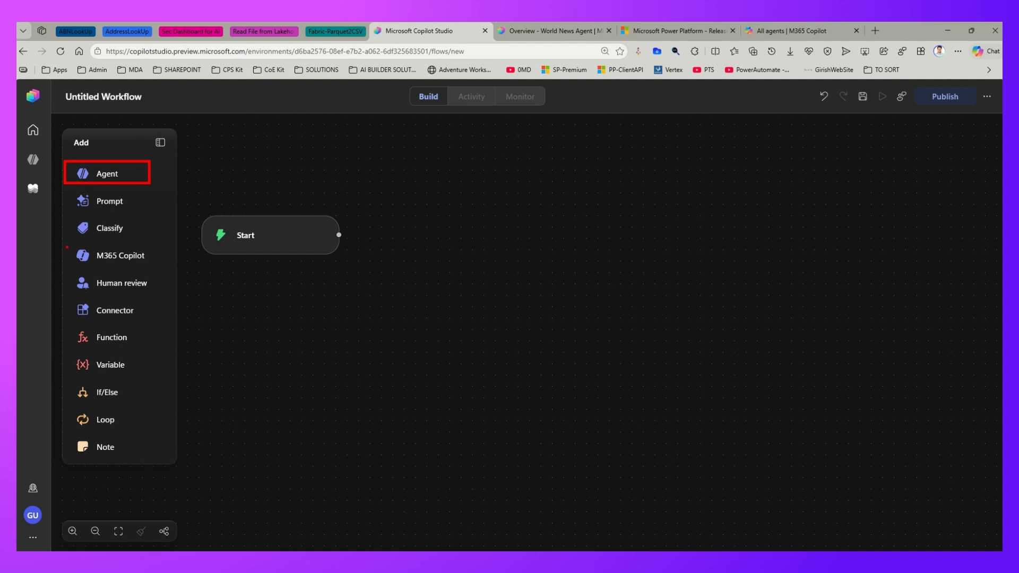
mouse_move(68, 243)
left_mouse_down()
mouse_move(95, 268)
mouse_move(170, 269)
left_mouse_up()
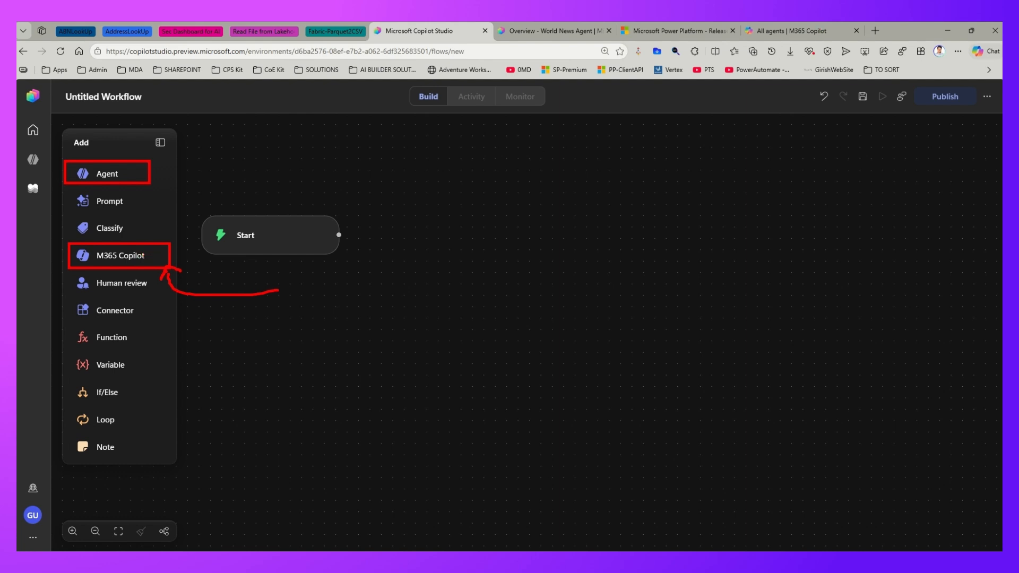
Look through the All agents page in M365 Copilot and the agent list beside World News Agent in Copilot Studio.
left_click(796, 31)
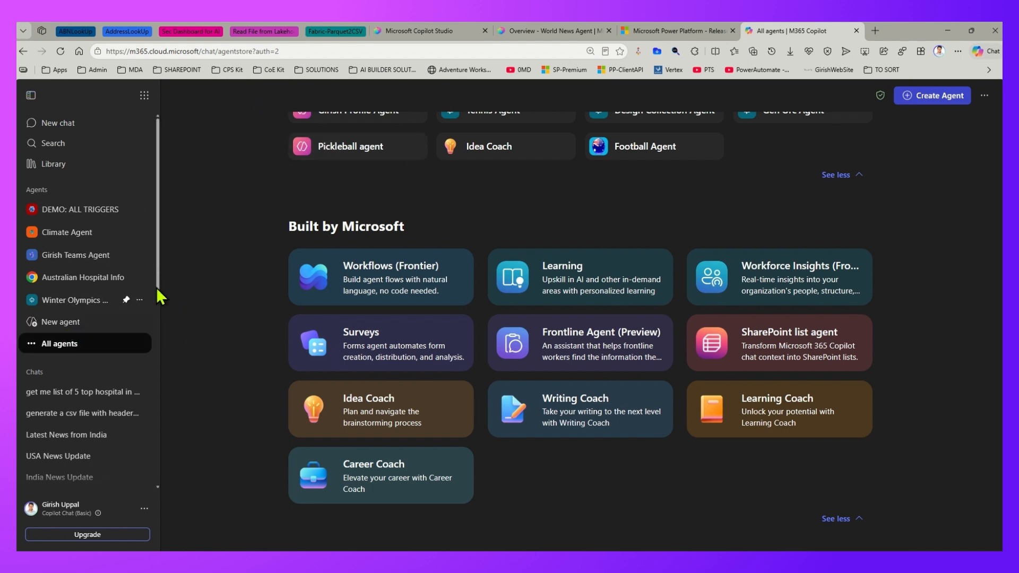
left_click(395, 32)
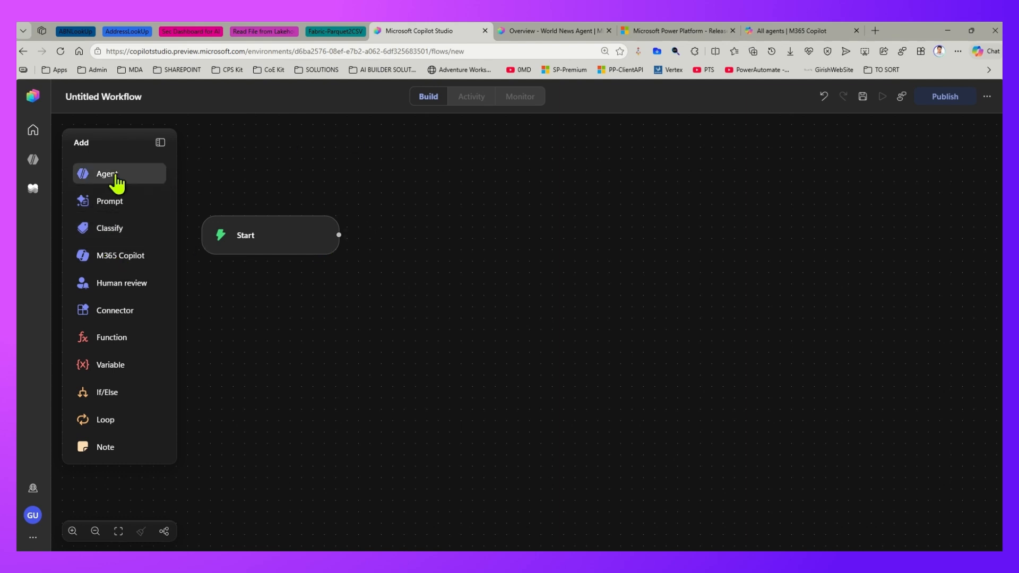
left_click(556, 31)
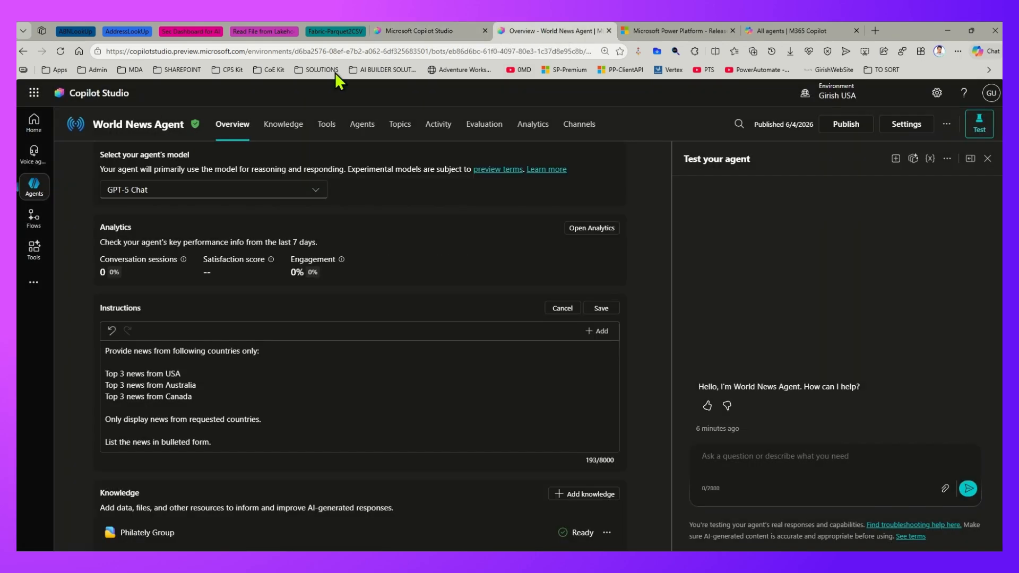
left_click(30, 191)
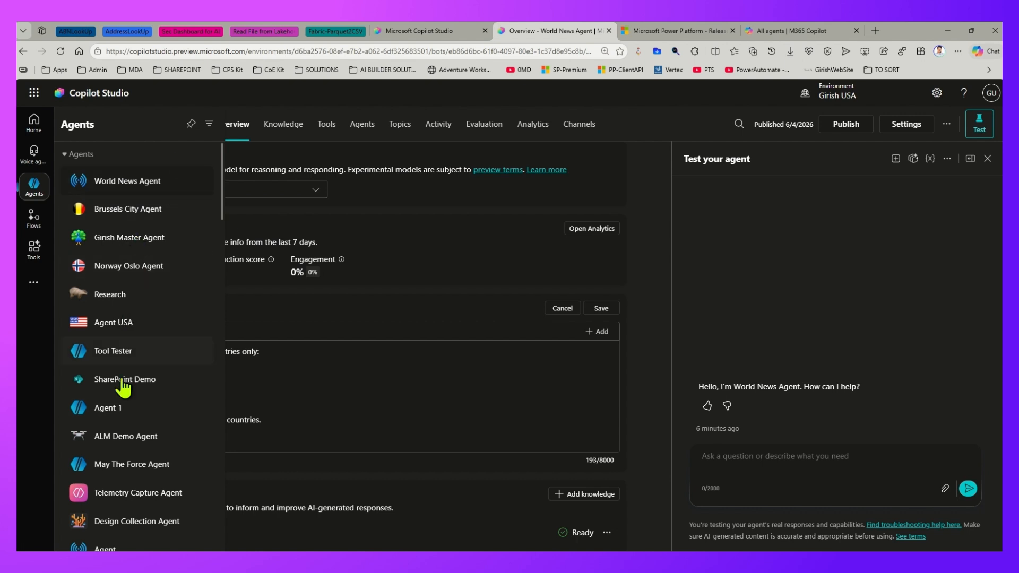
Return to the untitled workflow, add an Agent node connected after Start, and place it diagonally below the Start node.
left_click(393, 31)
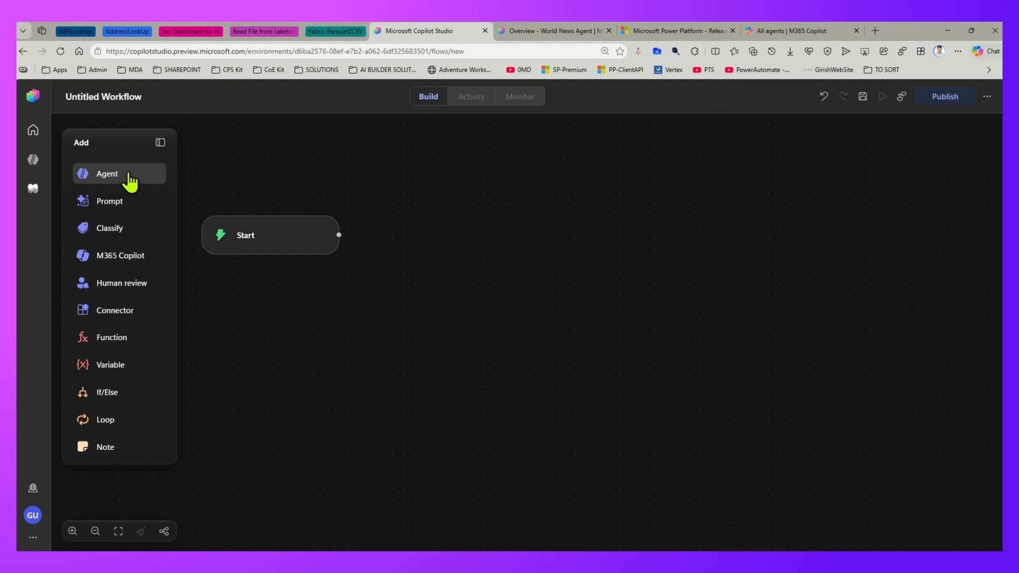
left_click_drag(129, 175, 317, 235)
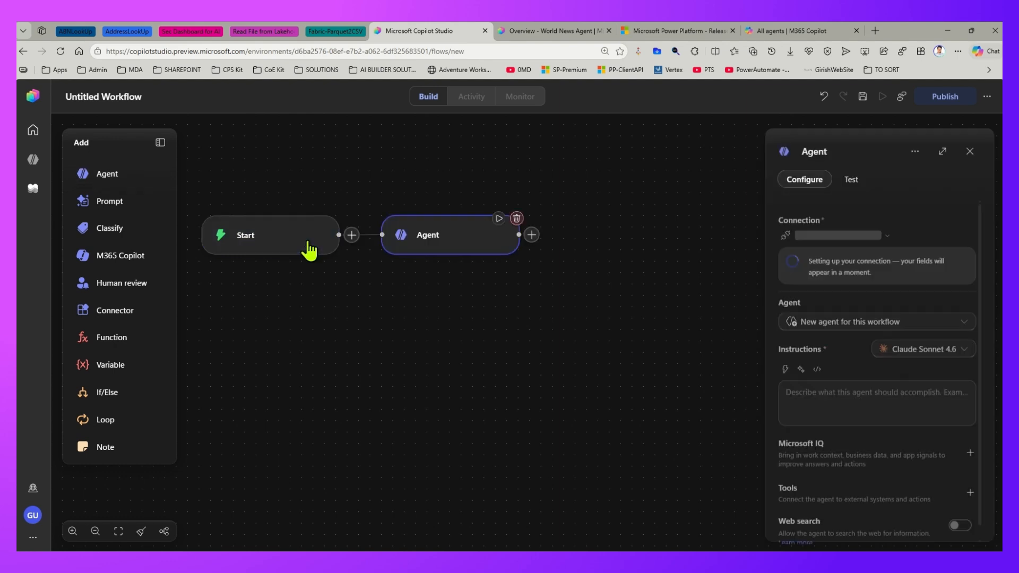
left_click_drag(432, 255, 473, 328)
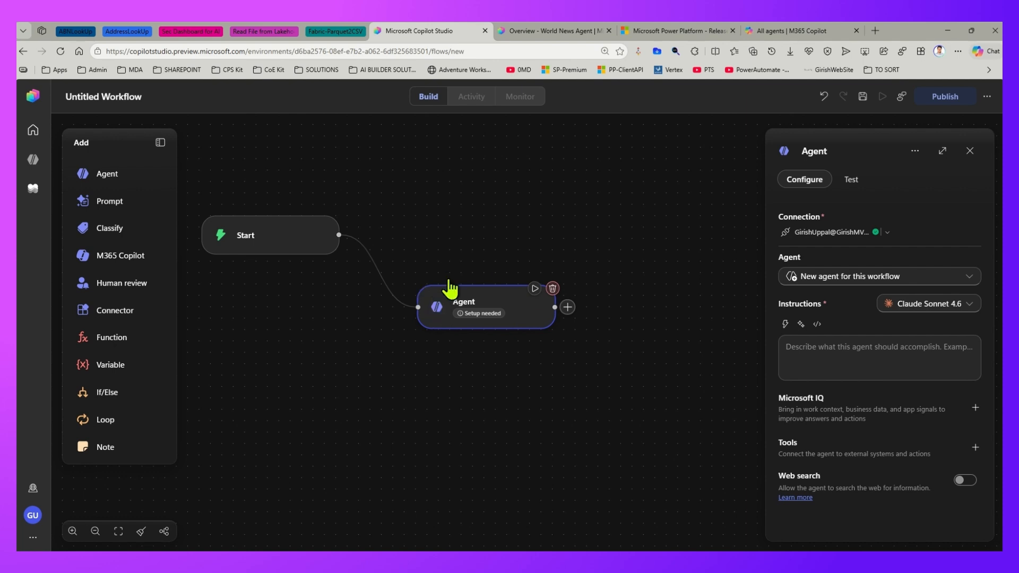
Check the list of existing agents from the World News Agent page and return to the untitled workflow.
left_click(538, 33)
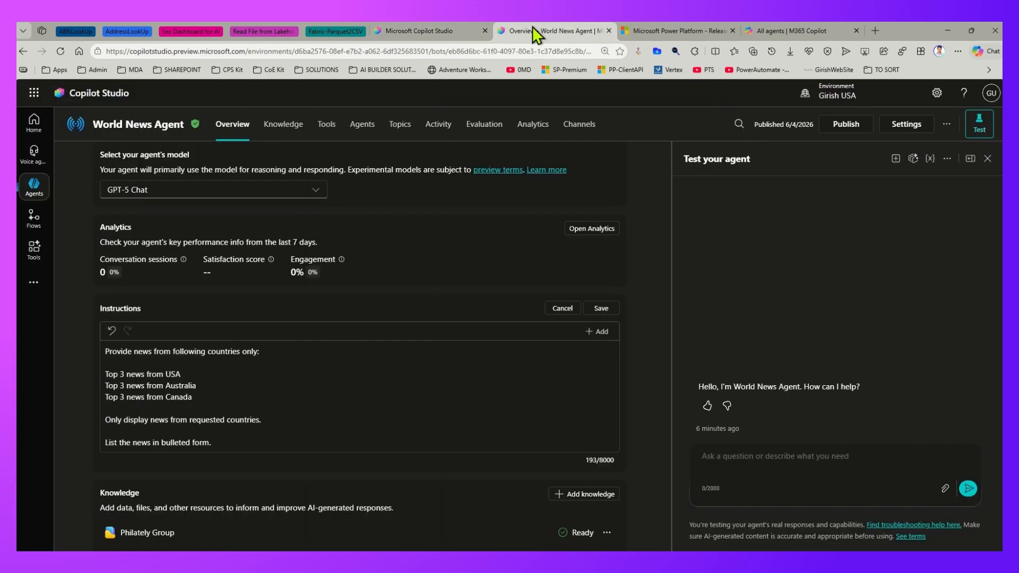
left_click(29, 188)
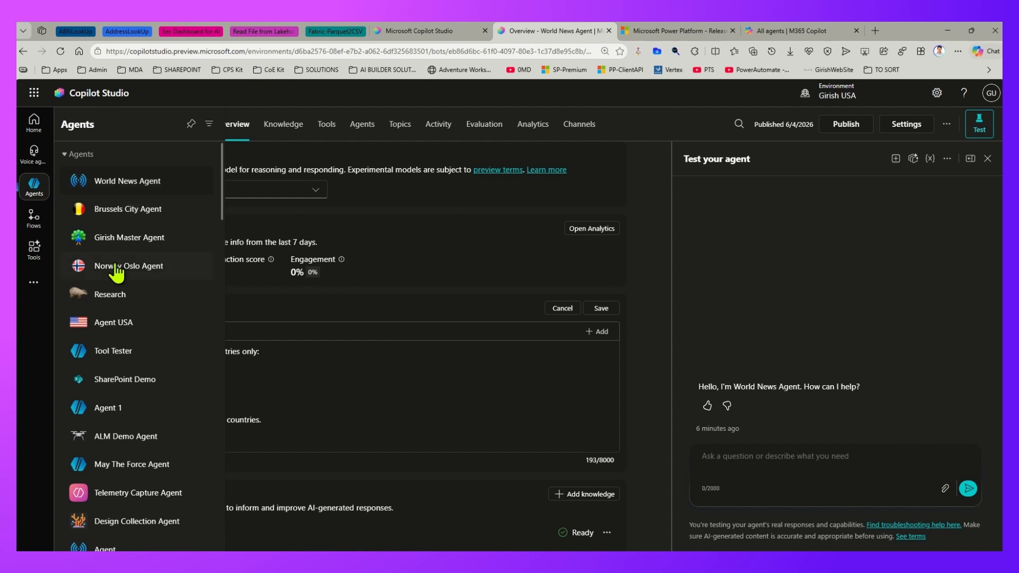
left_click(460, 32)
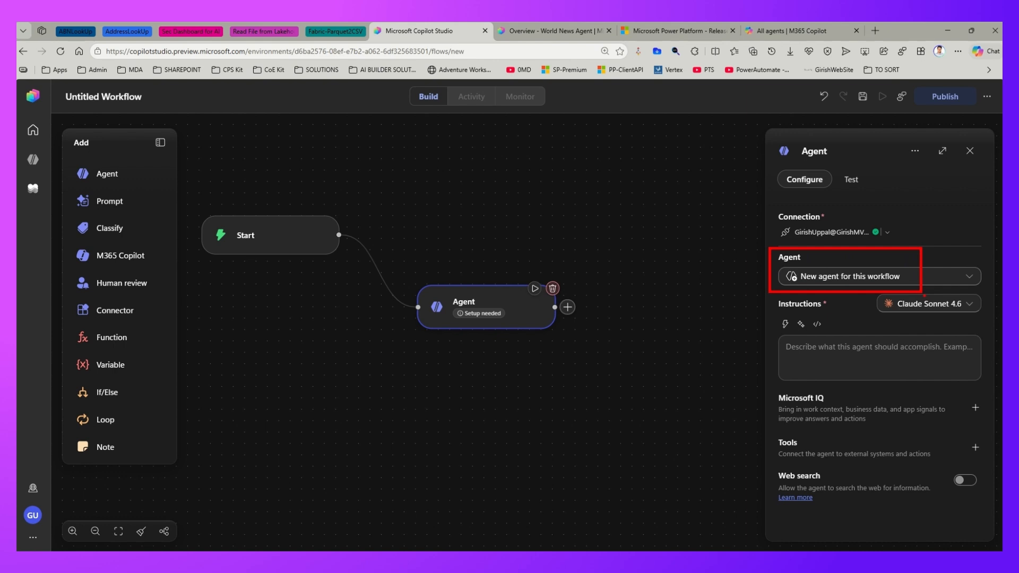
Check the Agent node's available connections and the option for creating a new one, keeping the current connection.
left_click(886, 233)
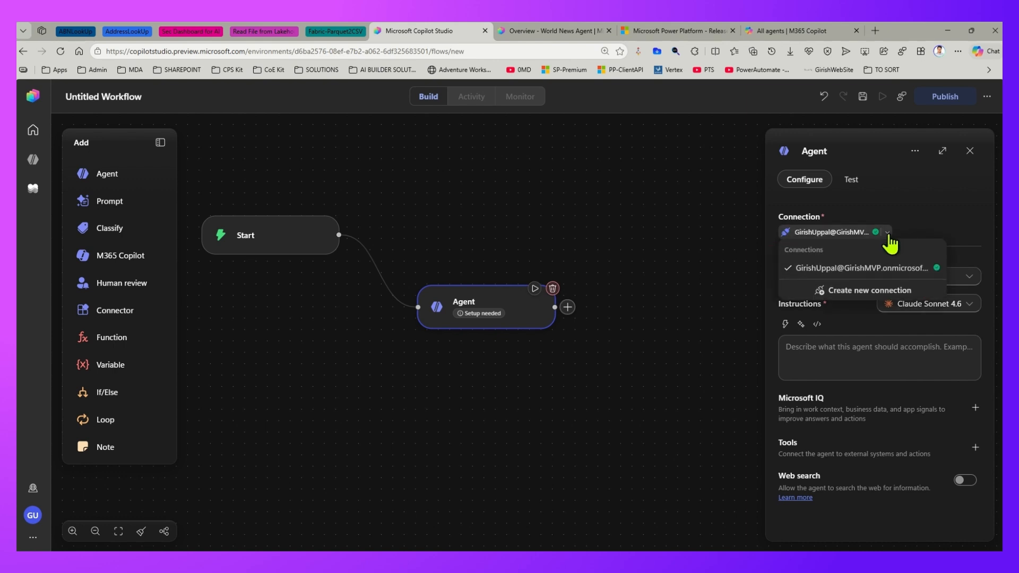
left_click(878, 292)
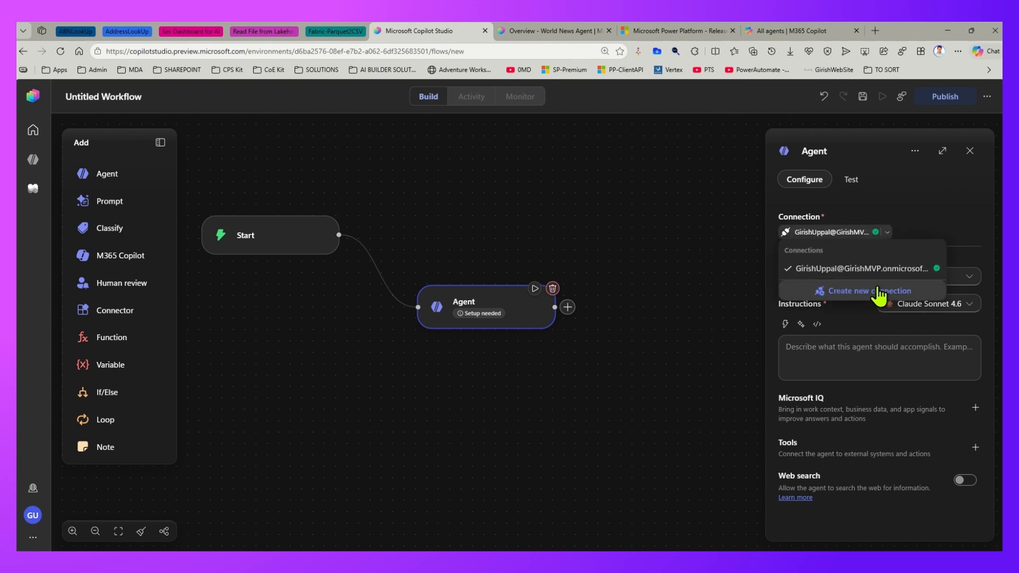
left_click(921, 193)
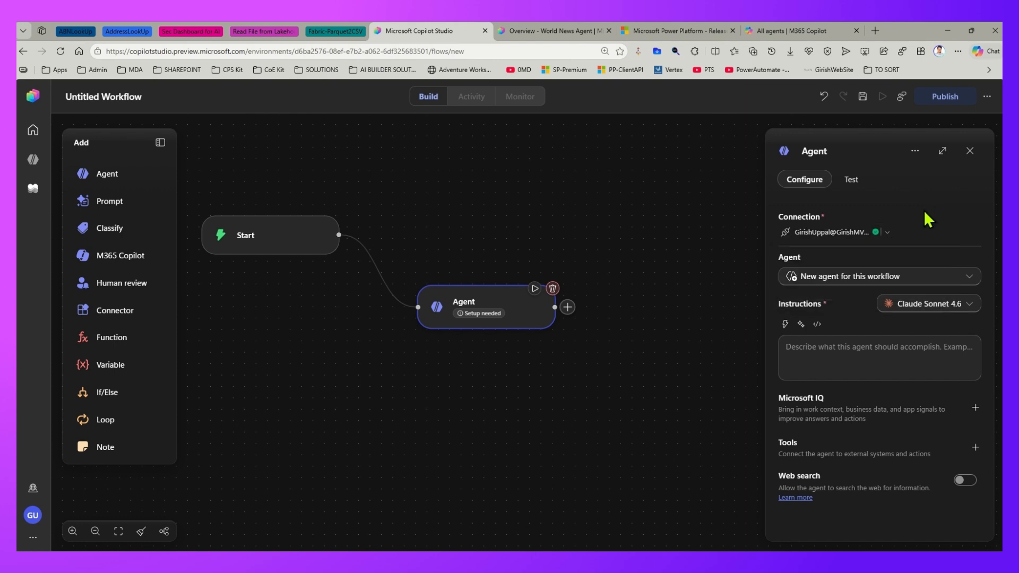
Review the managed and Anthropic models available for the Agent node, keeping Claude Sonnet 4.6.
left_click(972, 309)
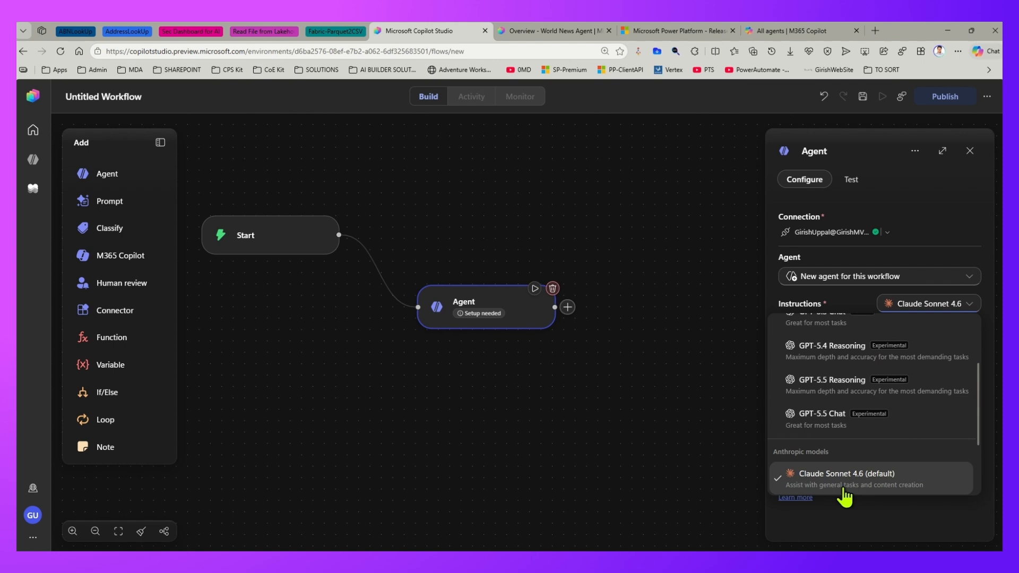
scroll(866, 452, "up", 3)
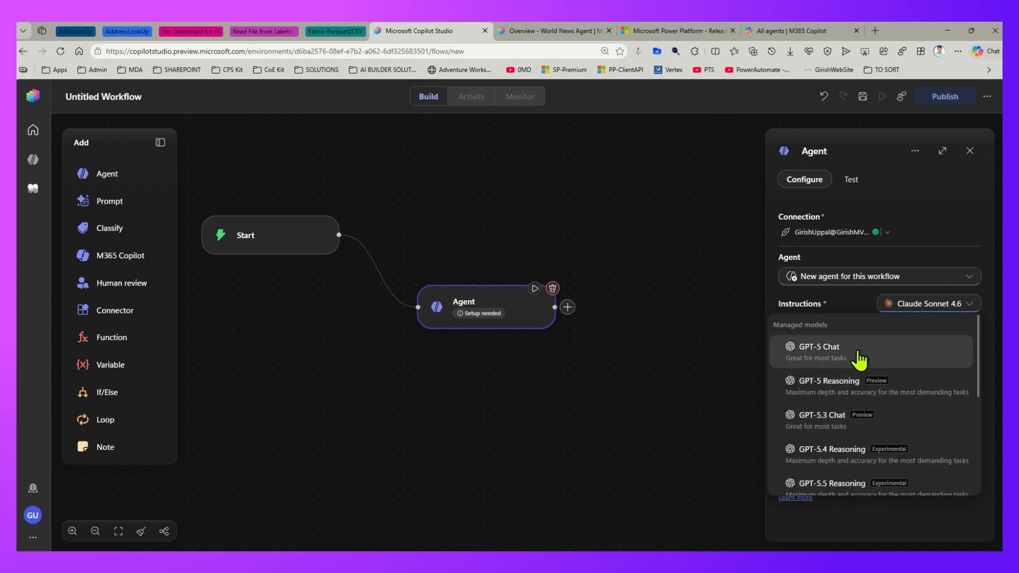
scroll(859, 371, "down", 2)
scroll(858, 366, "up", 2)
left_click(840, 300)
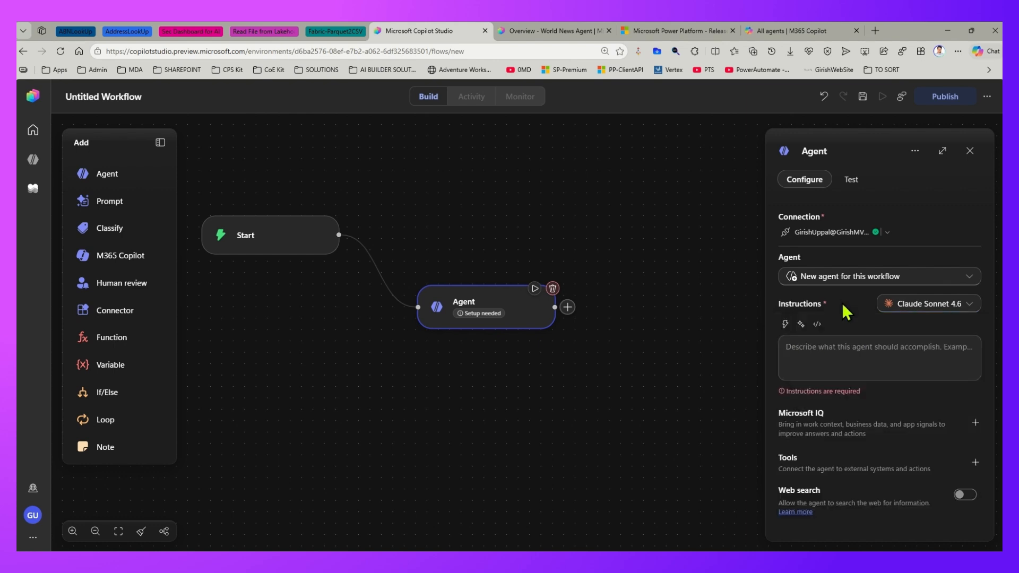
Examine the Microsoft IQ sources that can be added to the Agent node, and close them without adding any.
left_click(808, 349)
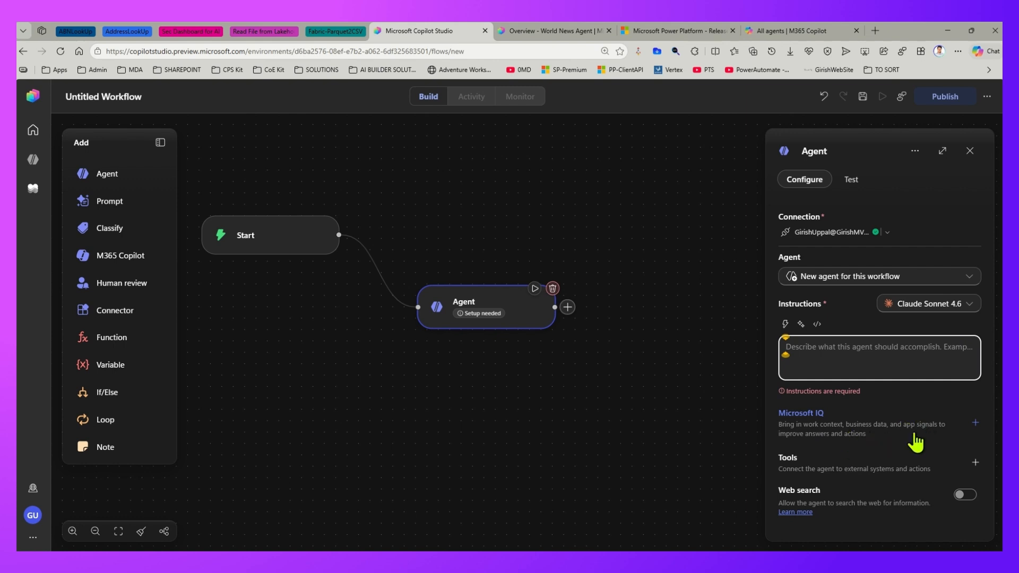
left_click(975, 423)
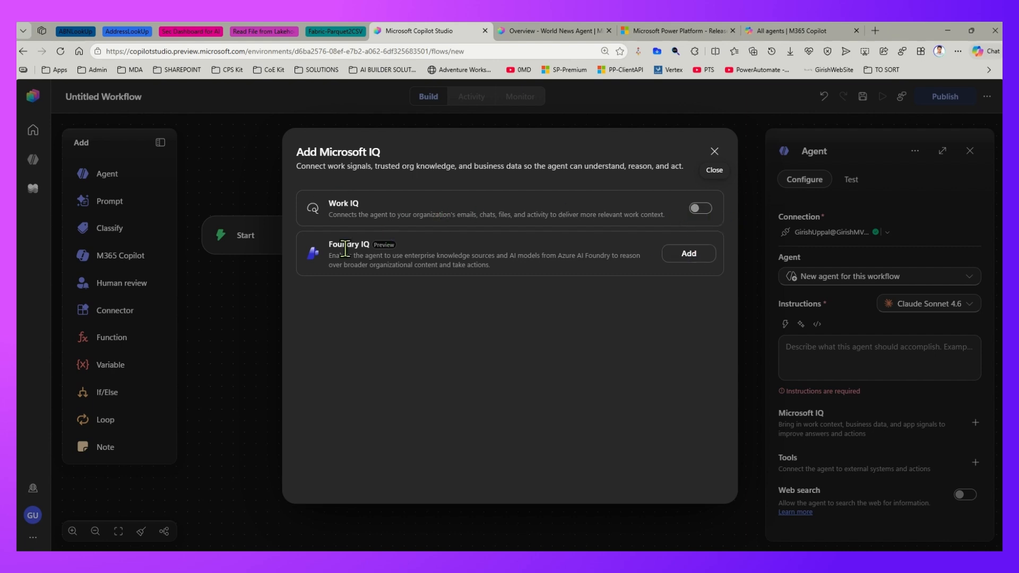
left_click(713, 153)
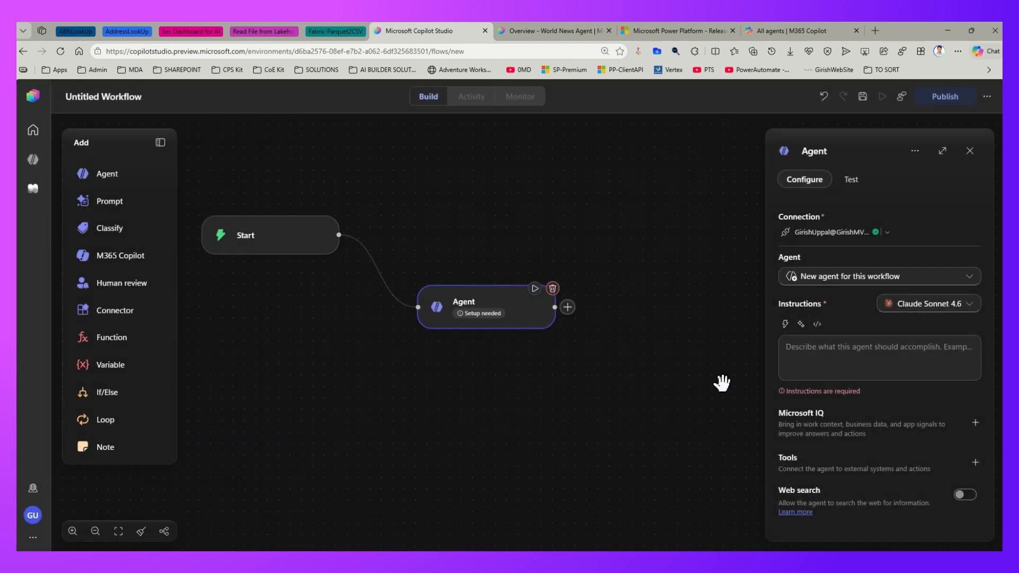
Browse the featured, Model Context Protocol (MCP) and connector tools available for the Agent node without adding any.
left_click(977, 461)
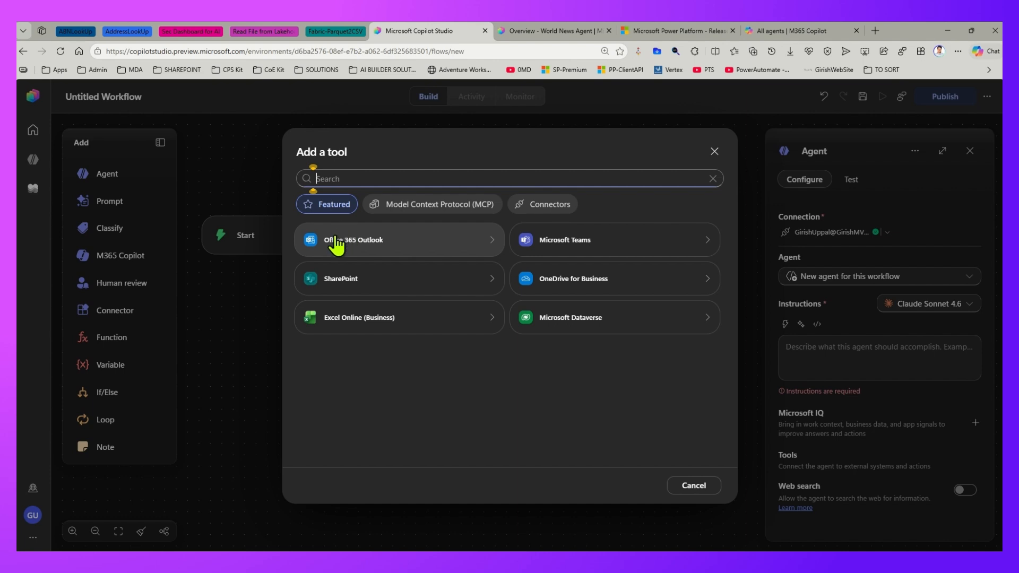
left_click(392, 207)
scroll(651, 342, "down", 8)
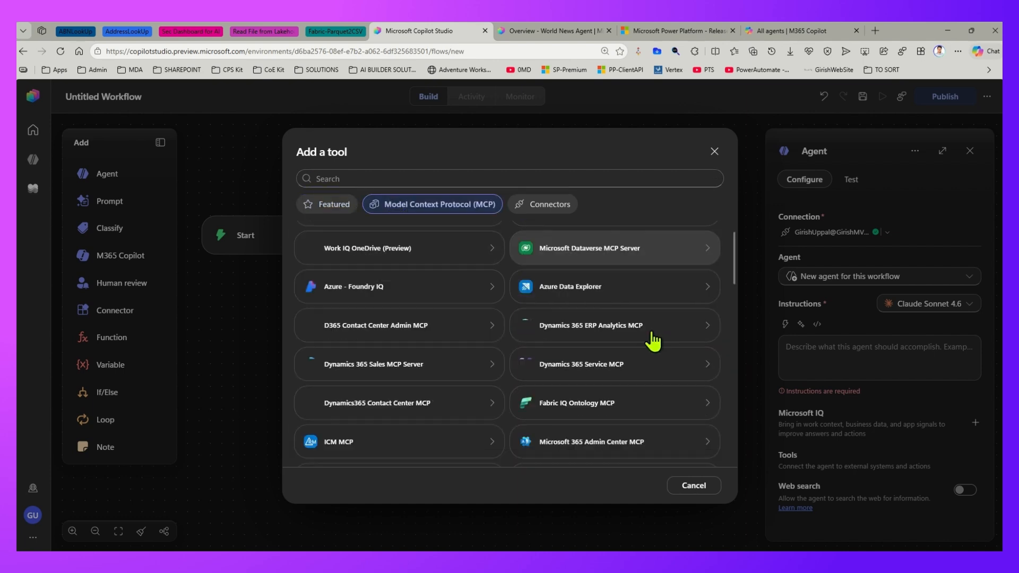
scroll(650, 350, "down", 10)
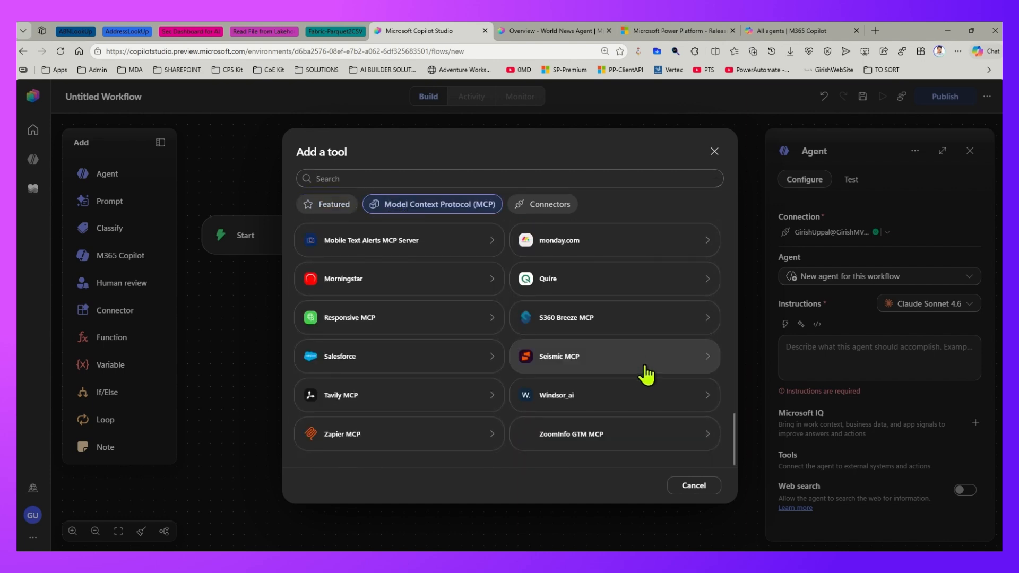
scroll(642, 371, "up", 15)
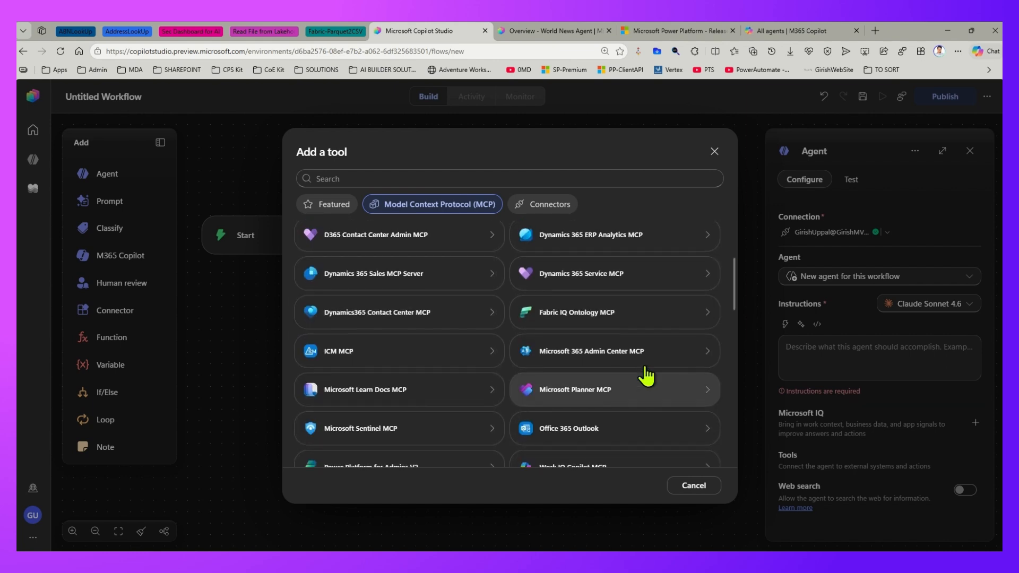
left_click(547, 205)
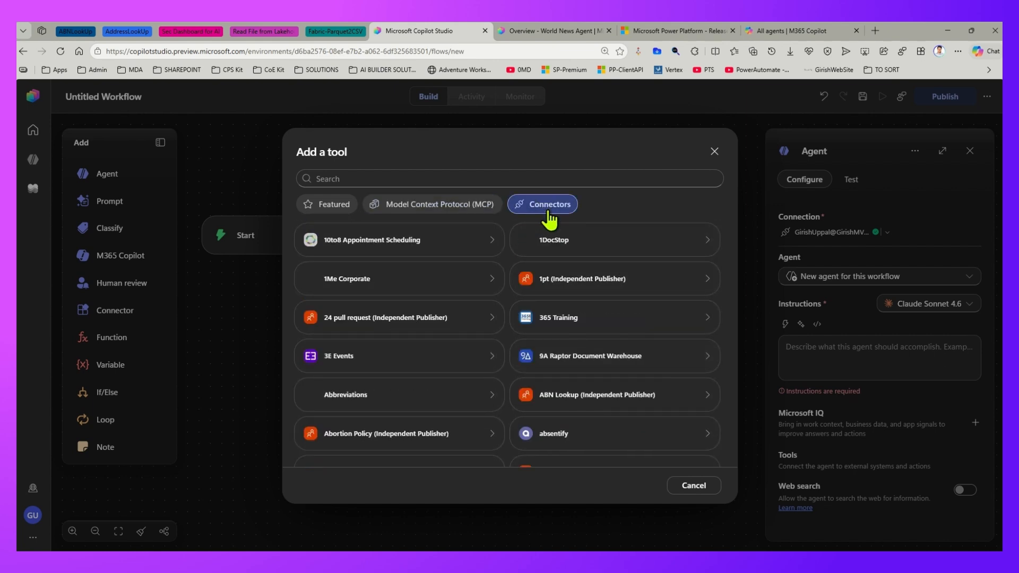
scroll(685, 318, "down", 15)
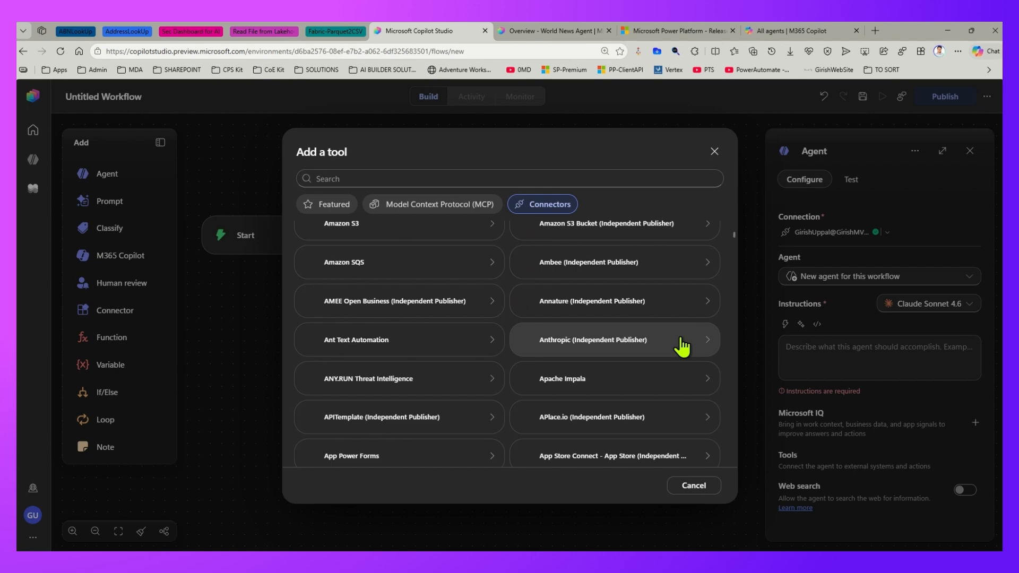
left_click(710, 488)
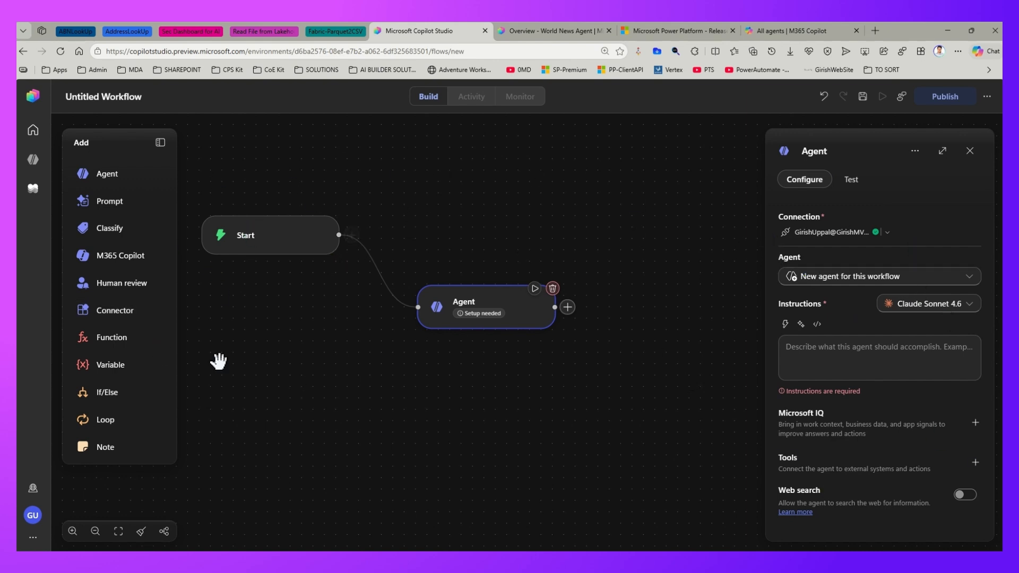
Choose World News Agent as the Agent node's existing agent and start its message with "get news for".
left_click(969, 277)
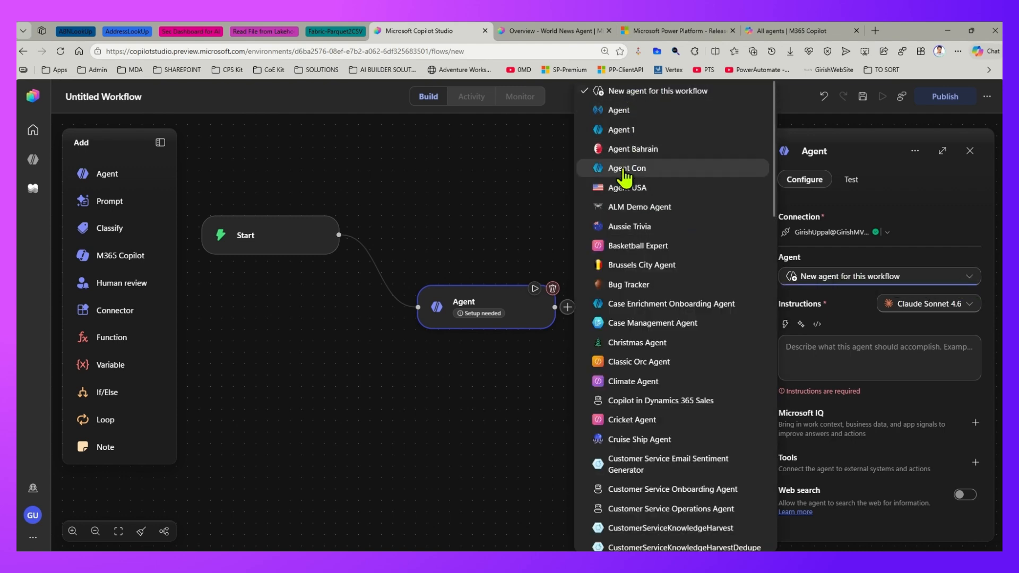
scroll(664, 467, "down", 8)
scroll(669, 483, "down", 10)
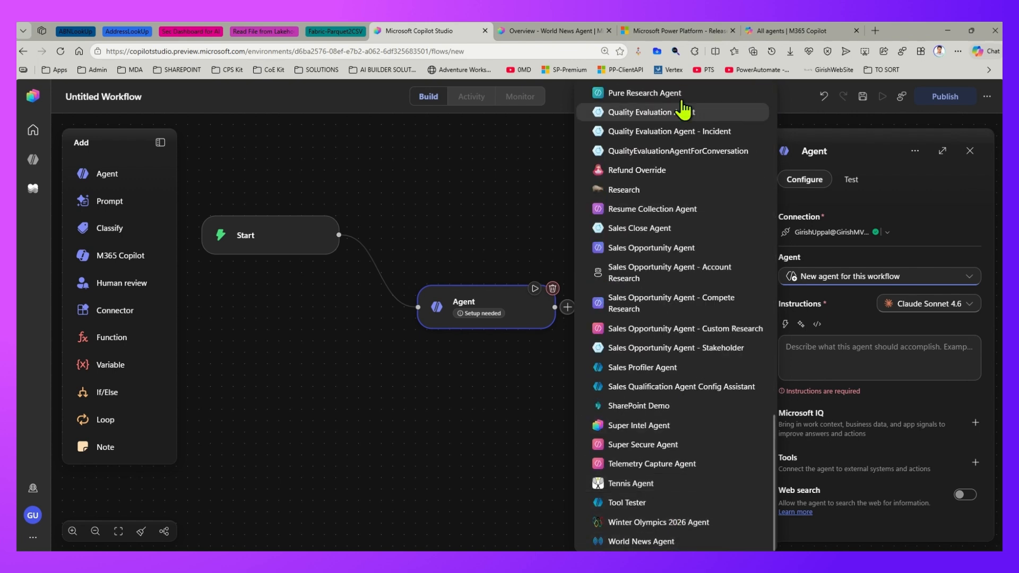
left_click(698, 543)
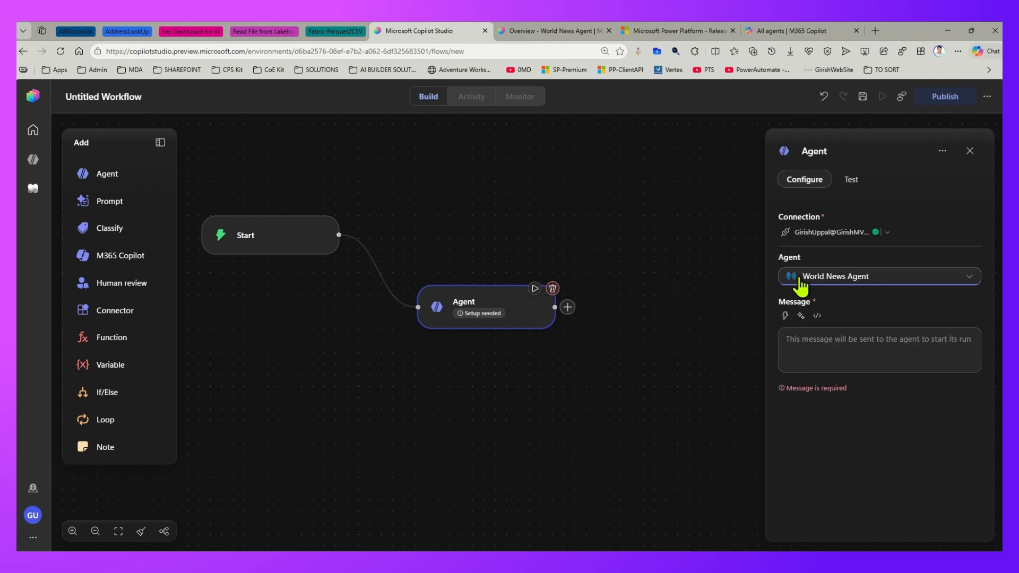
left_click(806, 347)
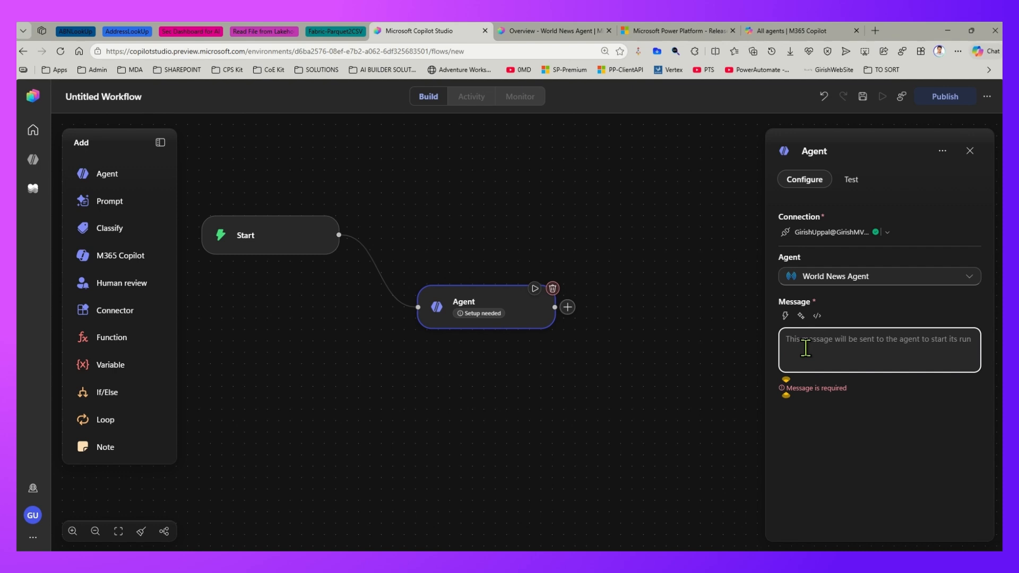
type("getr")
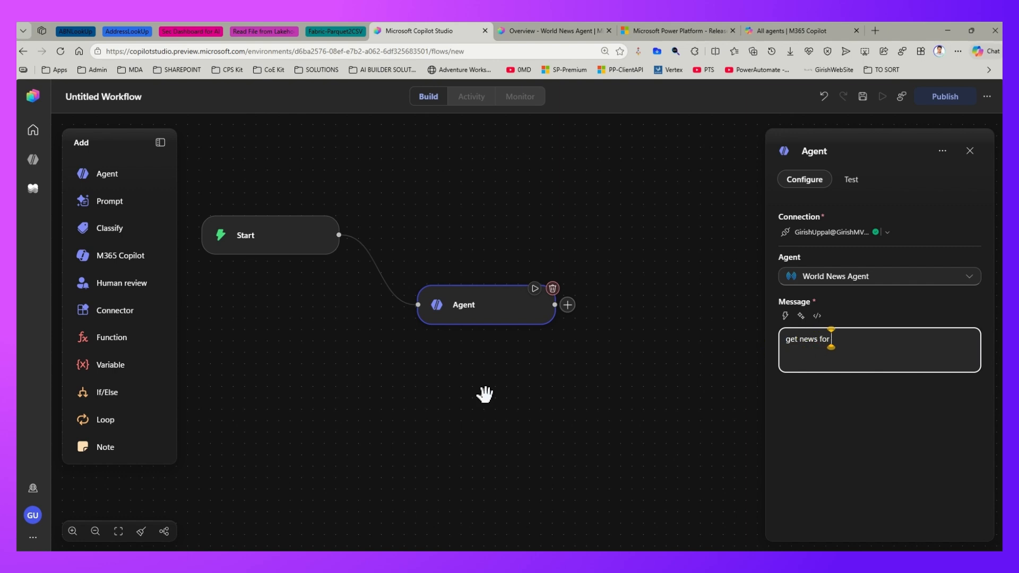
Add a text input named Country to the Start node's Manual trigger.
left_click(255, 243)
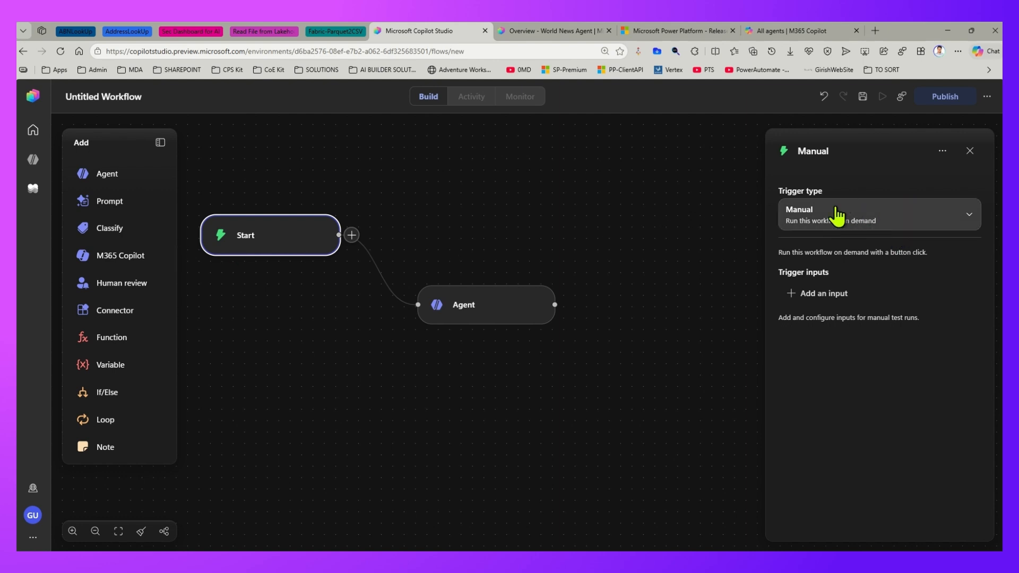
left_click(831, 295)
left_click(805, 339)
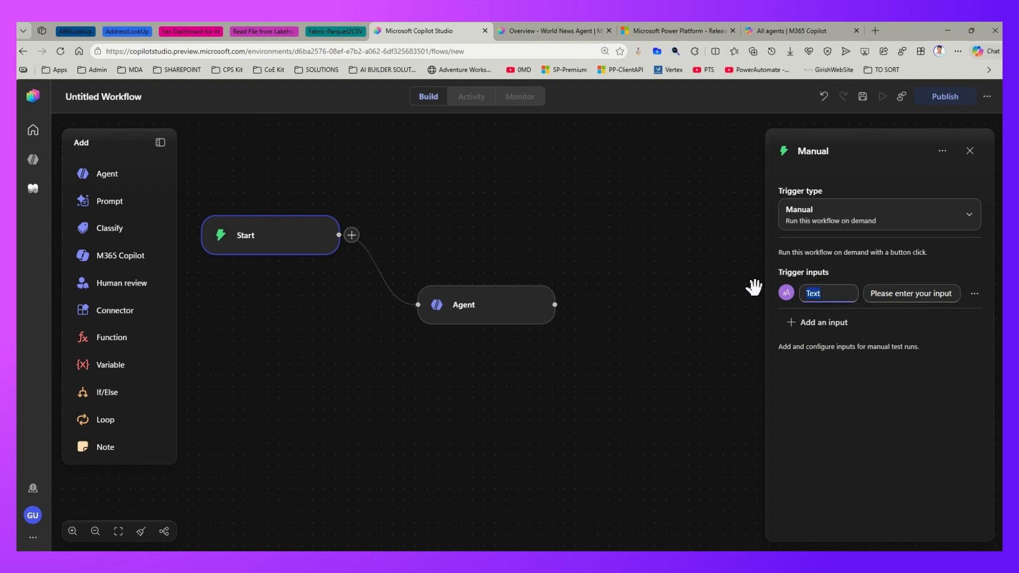
type("Country")
Complete the Agent node's message by inserting the trigger's Country input as dynamic content after "get news for".
left_click(483, 321)
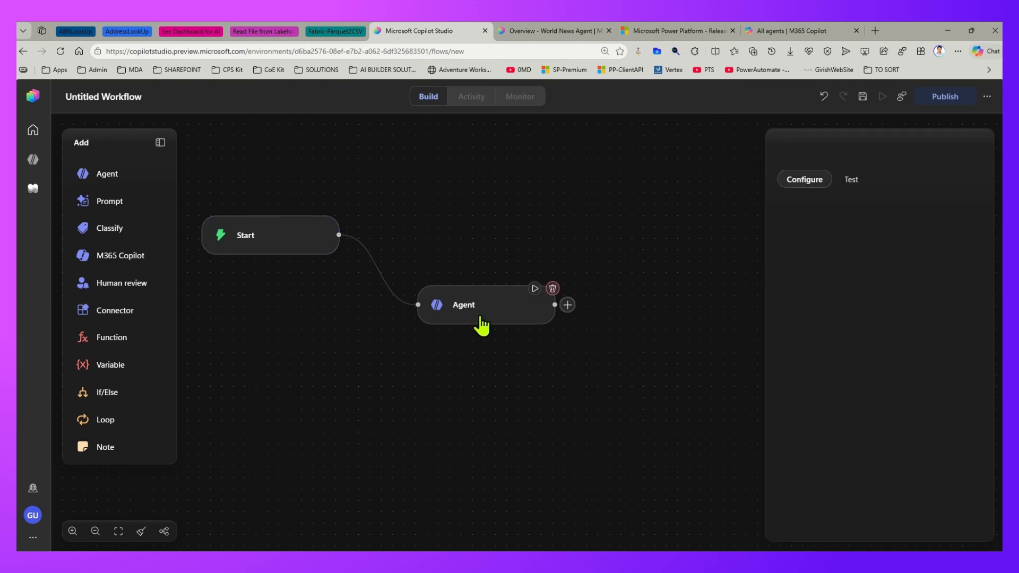
left_click(852, 342)
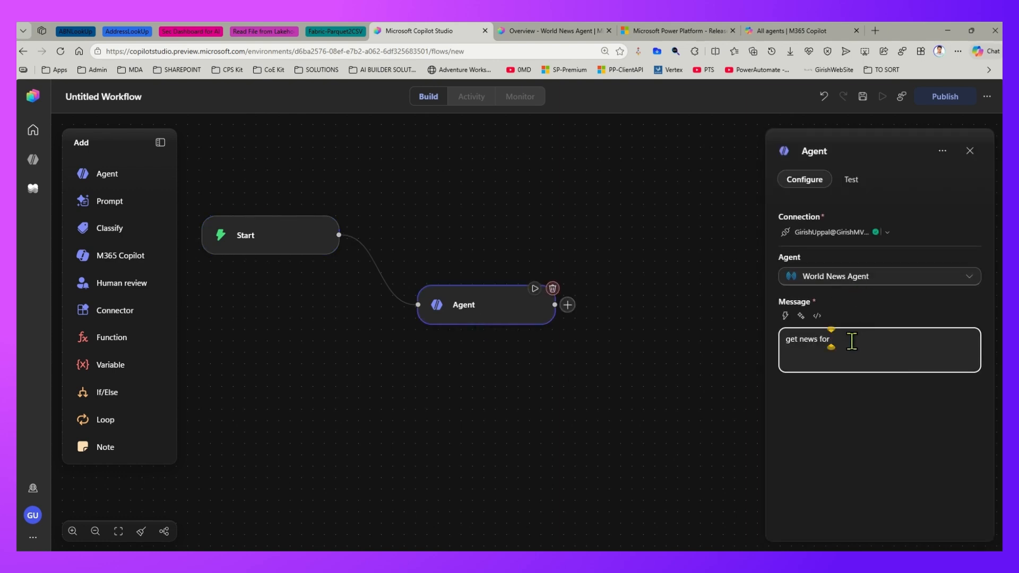
type("/")
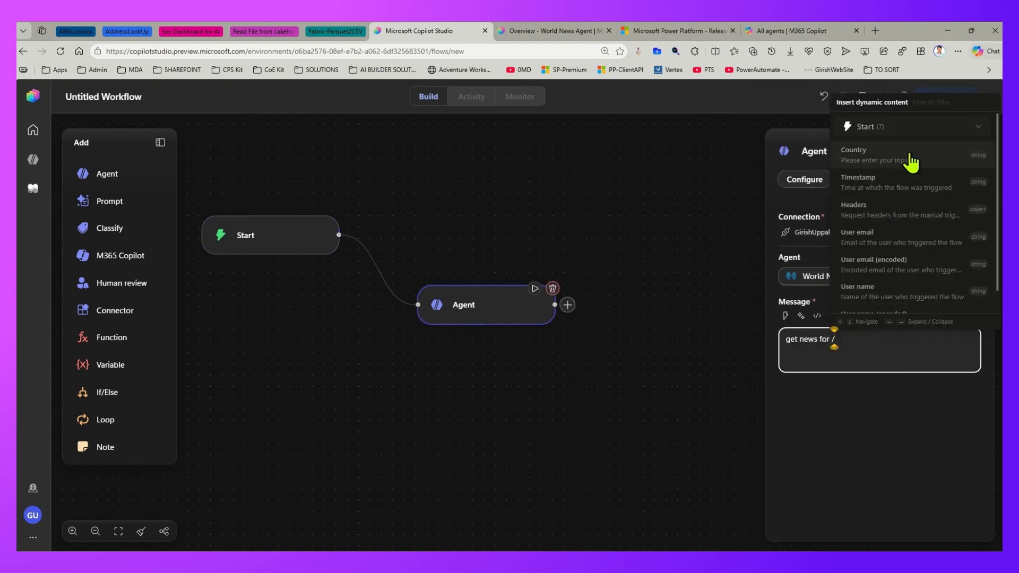
key("BackSpace")
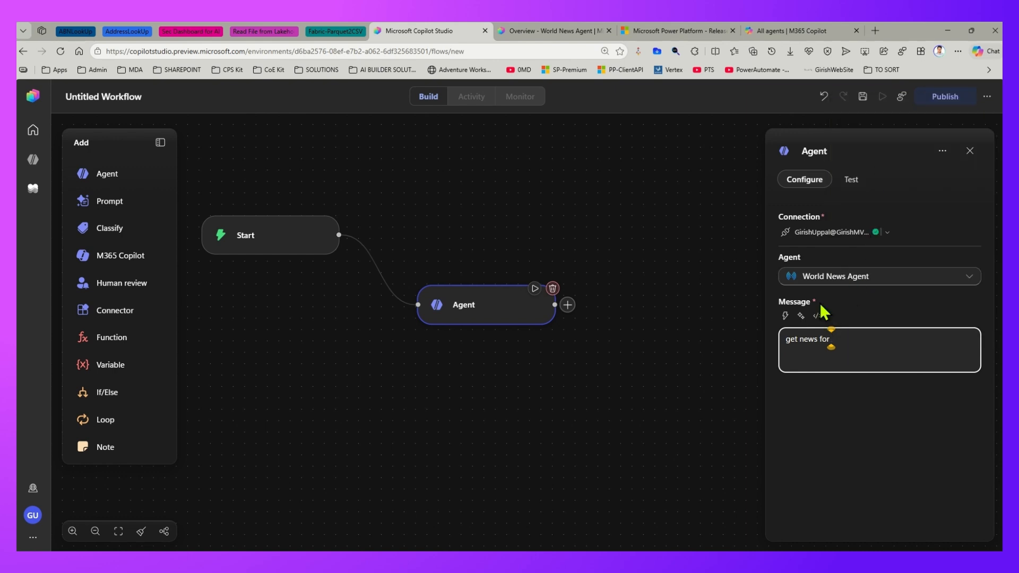
left_click(786, 316)
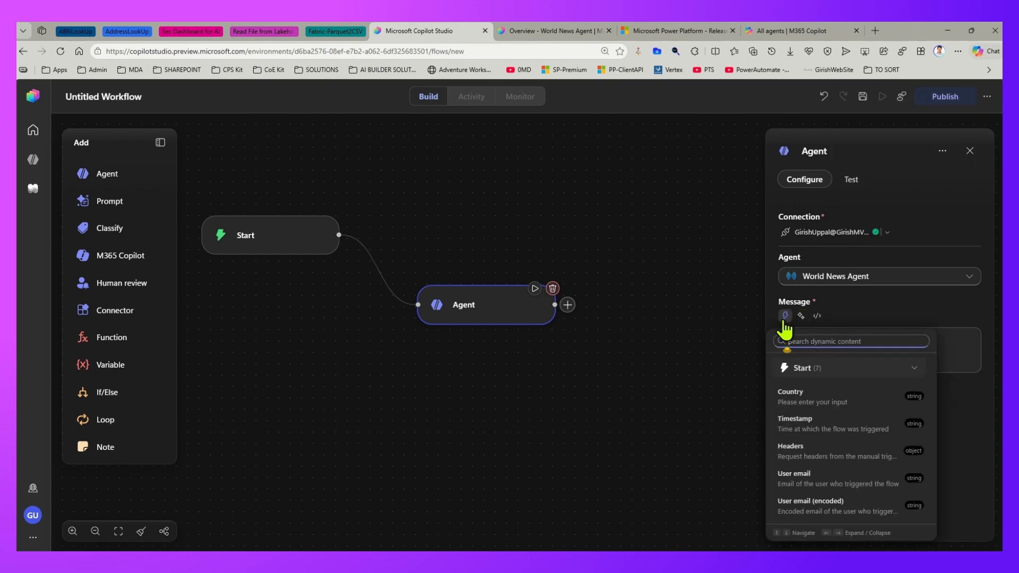
left_click(831, 402)
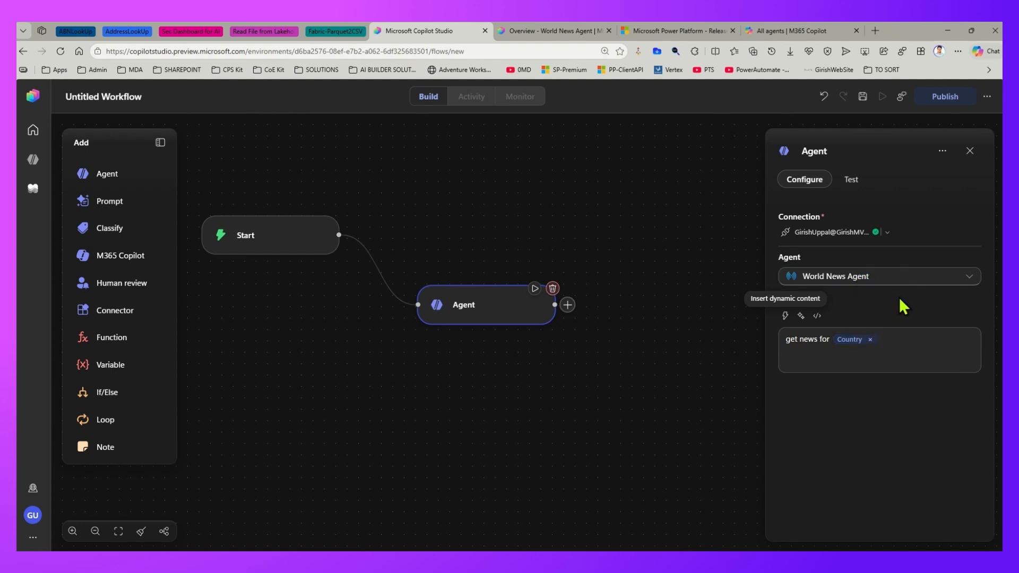
Move the Start node higher on the canvas and place the Agent node lower and closer beneath it.
left_click(246, 218)
left_click_drag(245, 218, 239, 161)
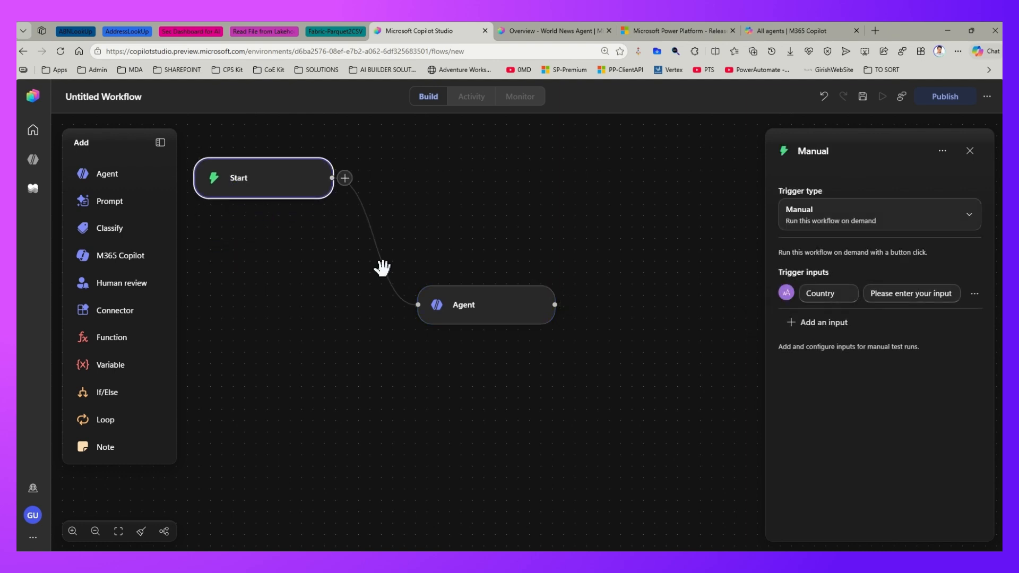
left_click_drag(464, 303, 454, 294)
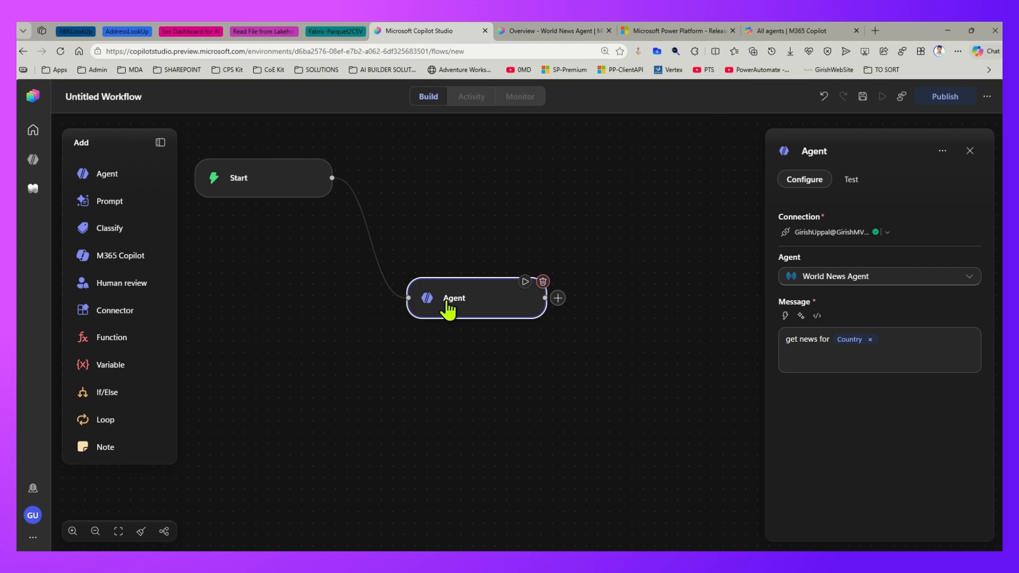
left_click_drag(448, 311, 407, 345)
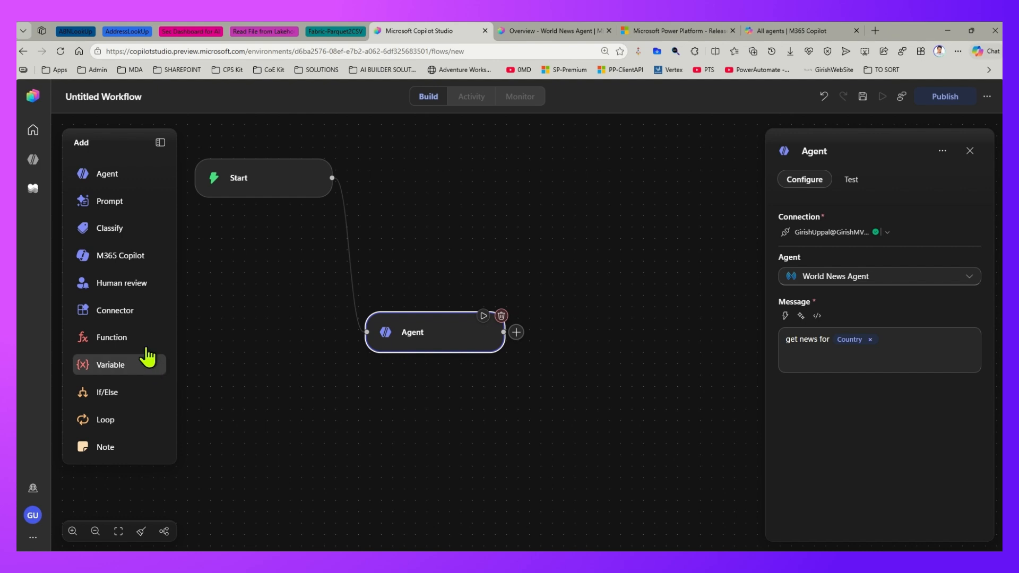
Search the connectors for "compose" and add the Data Operations Compose action after the Agent node.
left_click(129, 315)
type("compose")
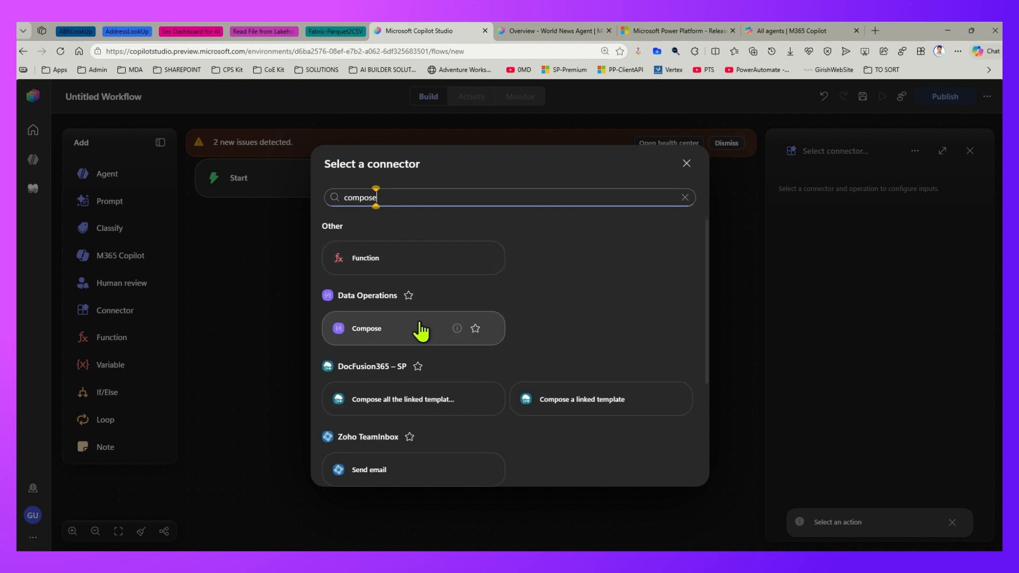
left_click(421, 331)
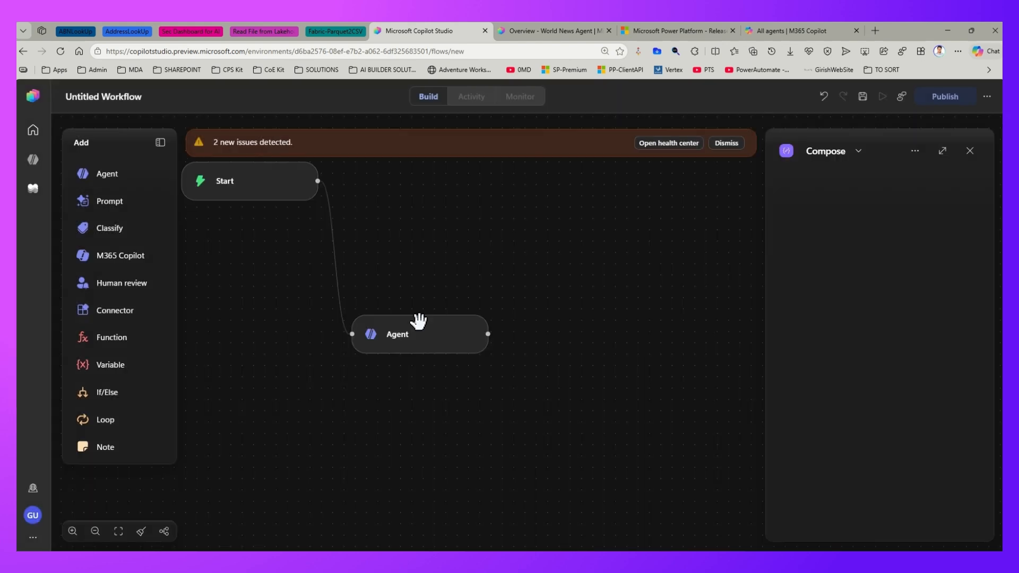
left_click_drag(553, 372, 425, 385)
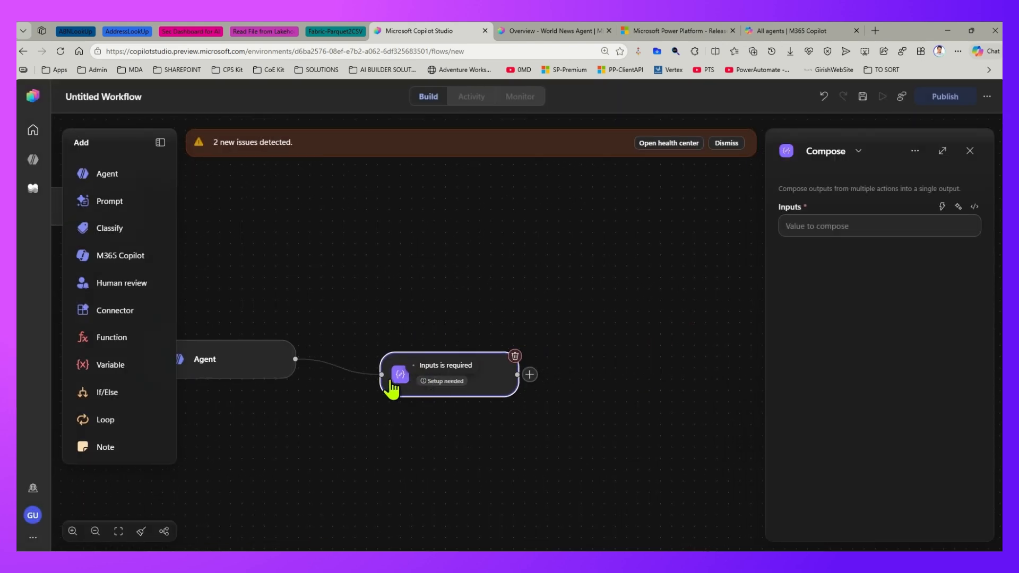
Switch the workflow to vertical layout and back to horizontal, and fit all nodes in view.
left_click(164, 532)
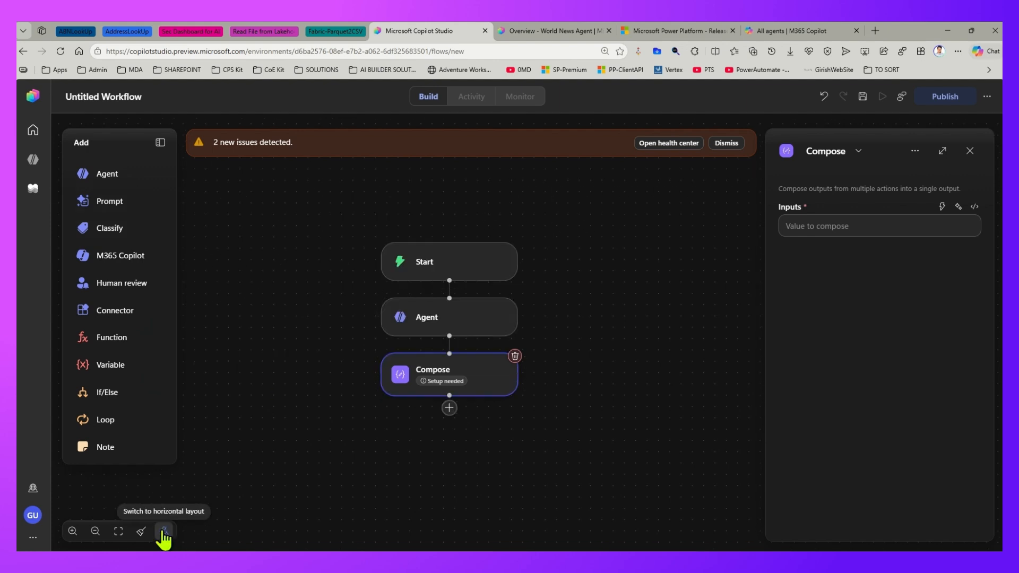
left_click(164, 532)
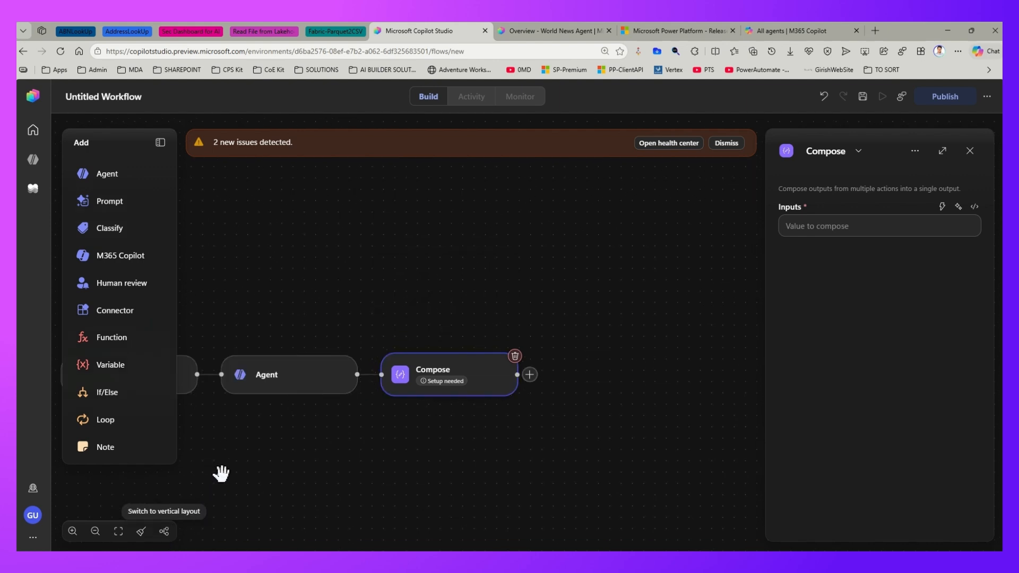
left_click(118, 531)
Arrange the Start, Agent and Compose nodes in a descending diagonal across the canvas.
left_click(382, 341)
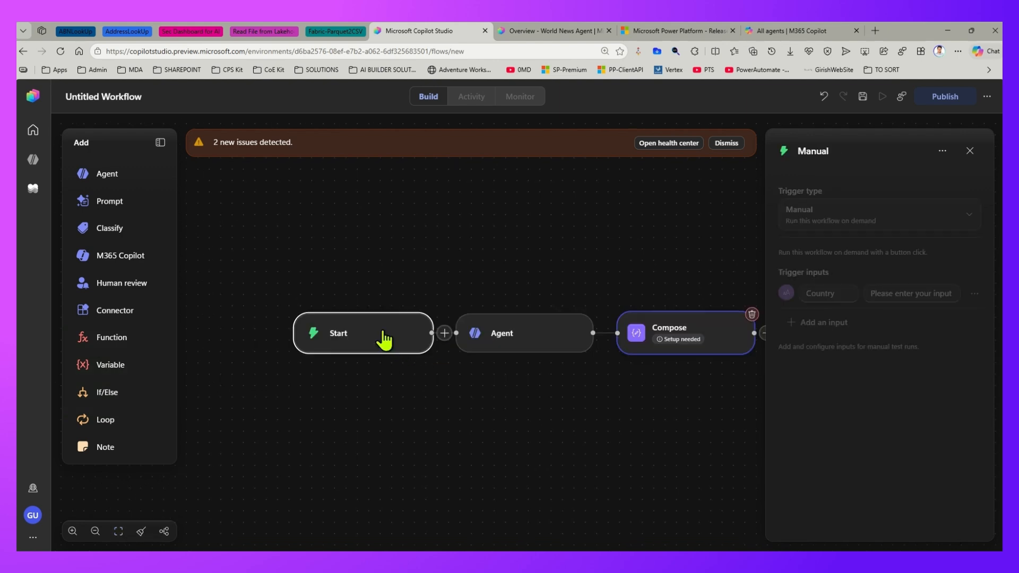
left_click_drag(382, 341, 292, 233)
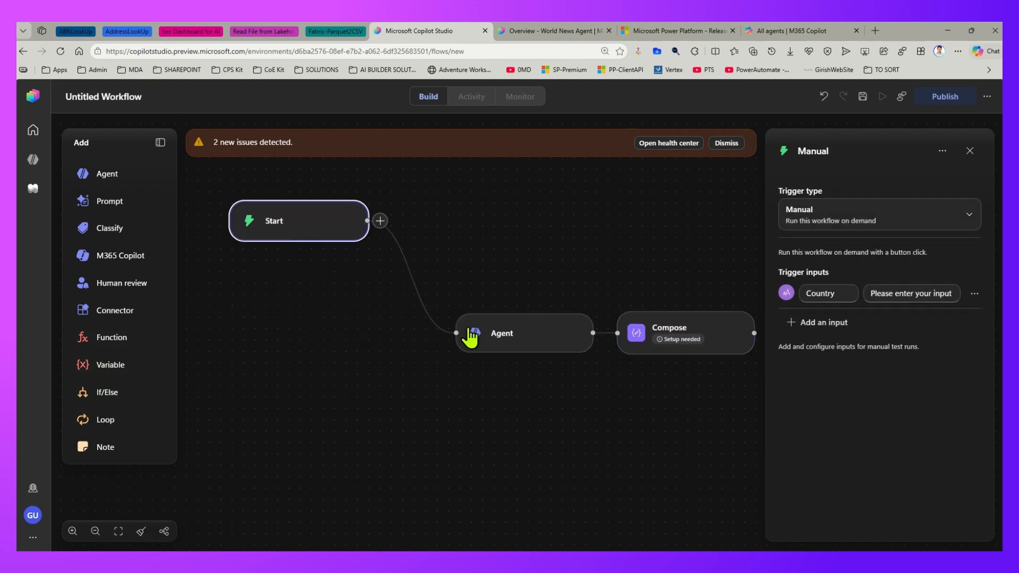
left_click_drag(471, 336, 310, 325)
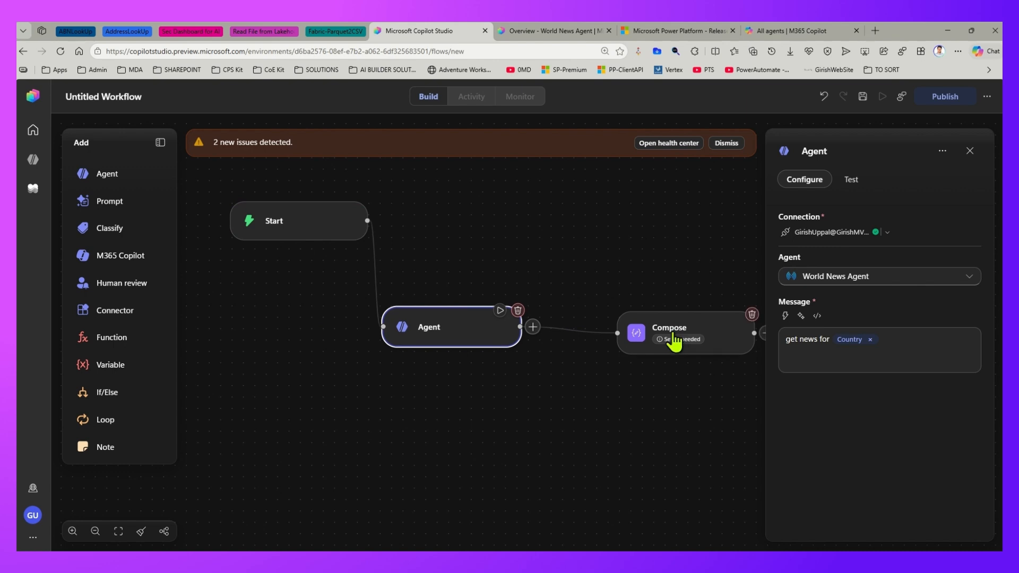
left_click_drag(673, 342, 619, 445)
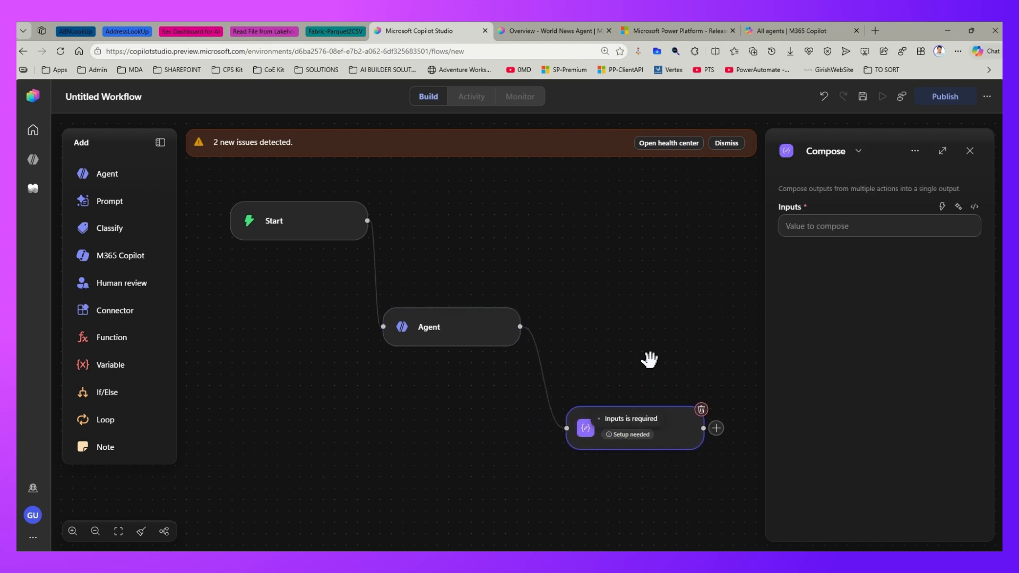
Set the Compose node's Inputs to the Agent node's Result dynamic content.
left_click(653, 409)
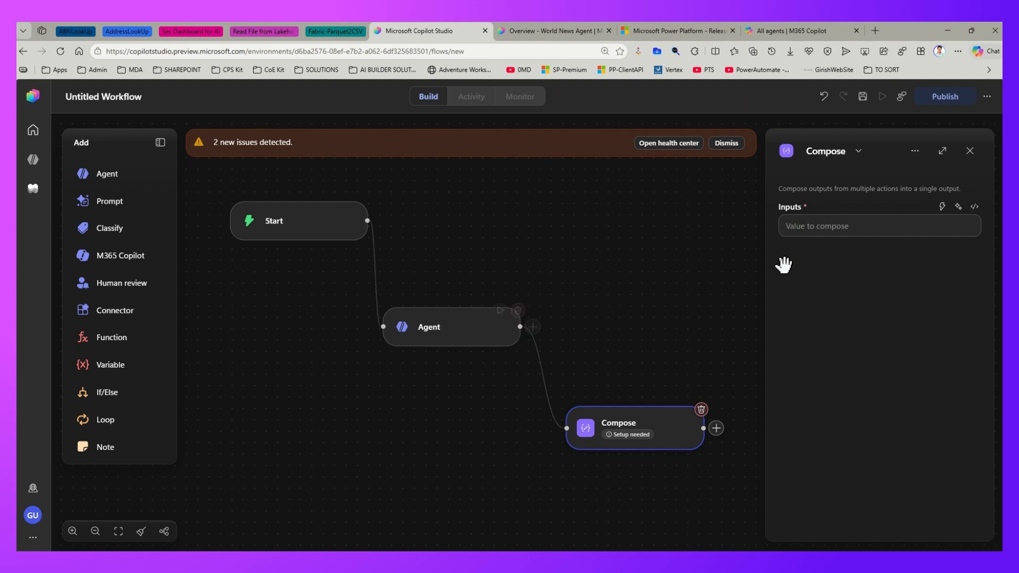
left_click(943, 208)
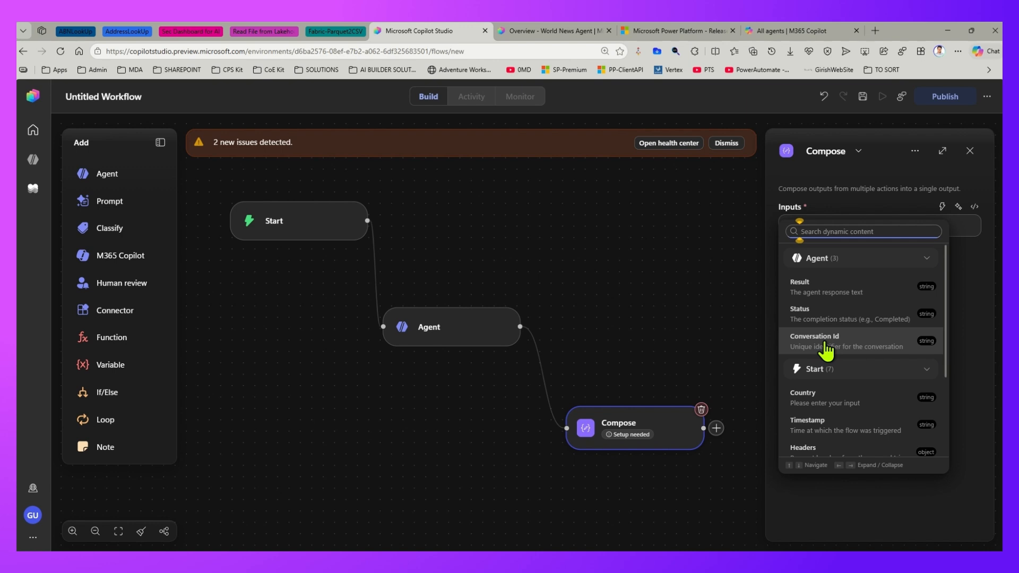
left_click(837, 293)
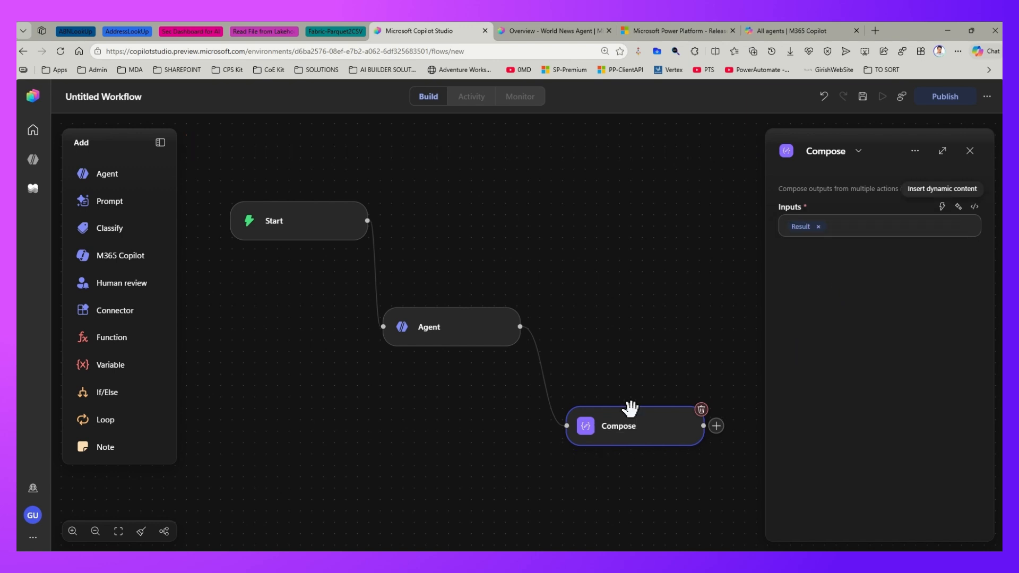
Duplicate the Compose node, then duplicate that copy, giving three parallel Compose branches after the Agent node.
right_click(601, 426)
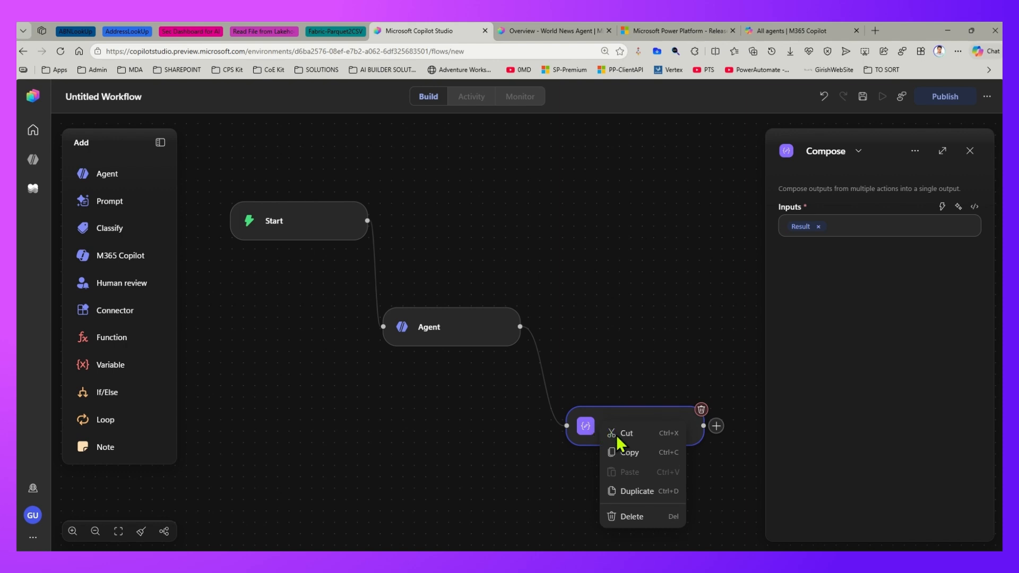
left_click(631, 491)
left_click(634, 359)
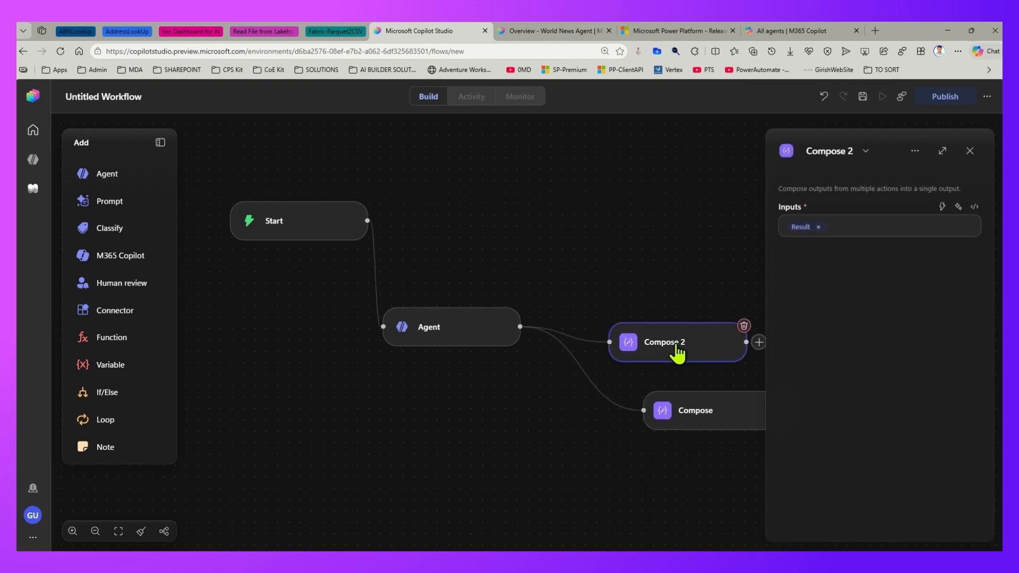
right_click(666, 341)
left_click(694, 402)
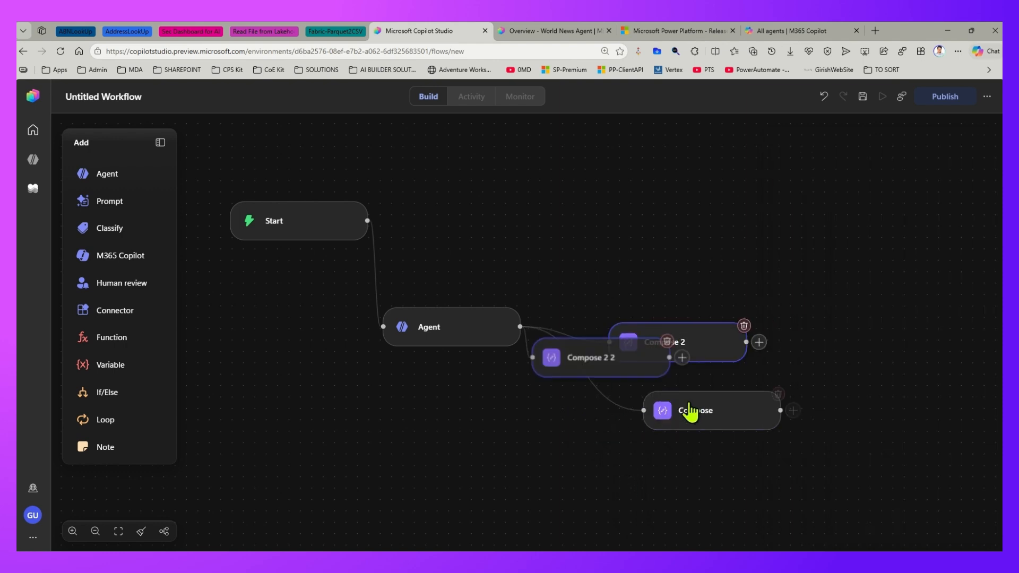
Spread the three Compose nodes apart on the canvas so that none overlap.
left_click_drag(603, 353, 557, 192)
left_click(621, 392)
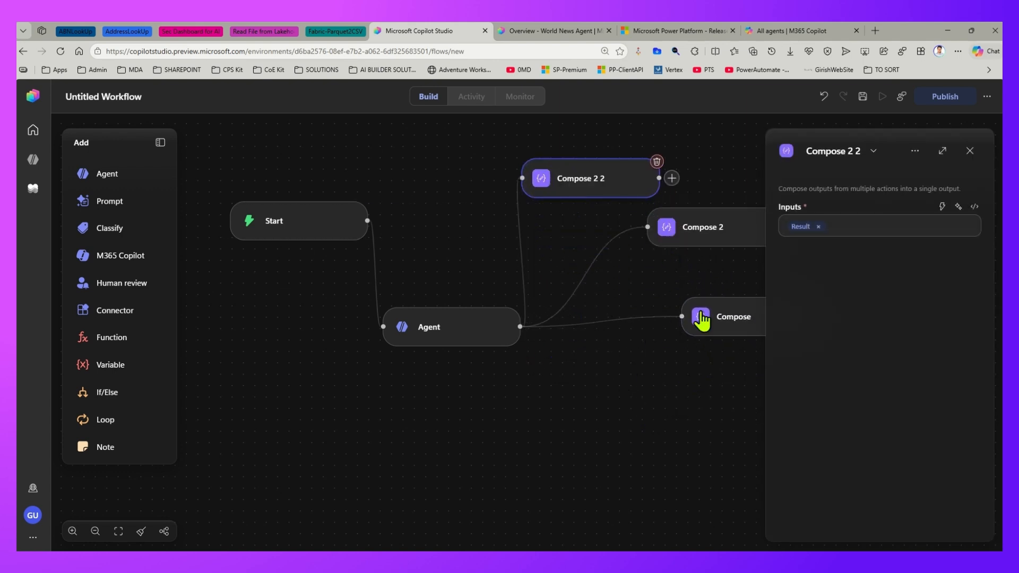
left_click(674, 225)
left_click_drag(654, 276, 587, 313)
Rename the Compose 2 2 node to Result.
left_click(472, 318)
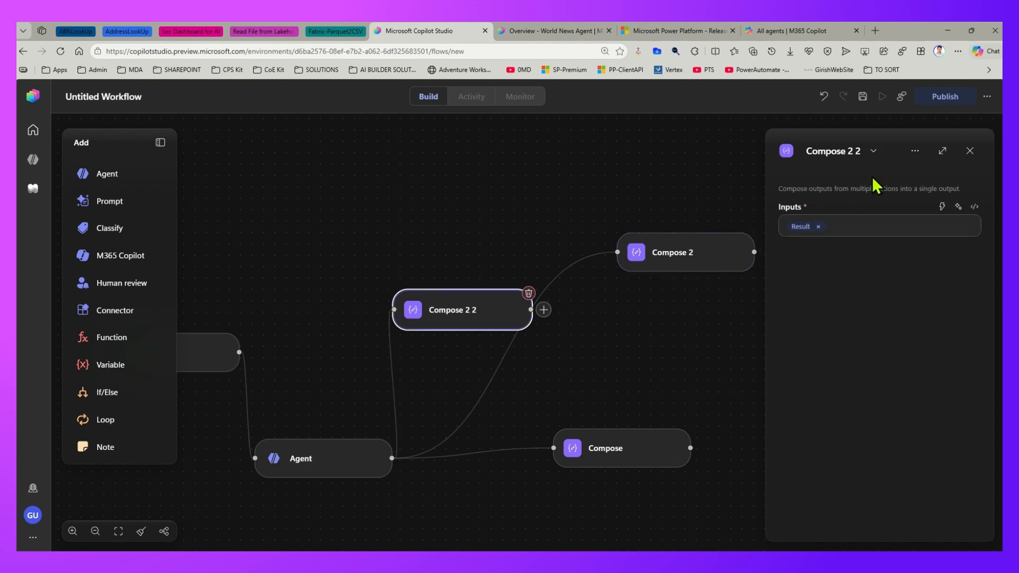
left_click(852, 150)
type("Result")
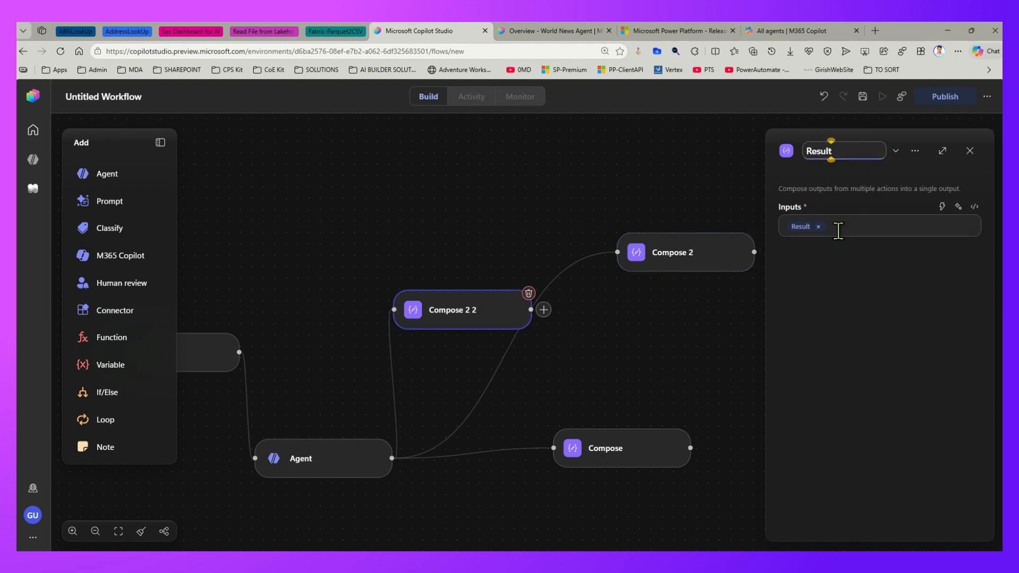
Replace the Compose 2 node's Inputs with the Agent node's Status dynamic content and rename the node to Status.
left_click(673, 266)
left_click(819, 226)
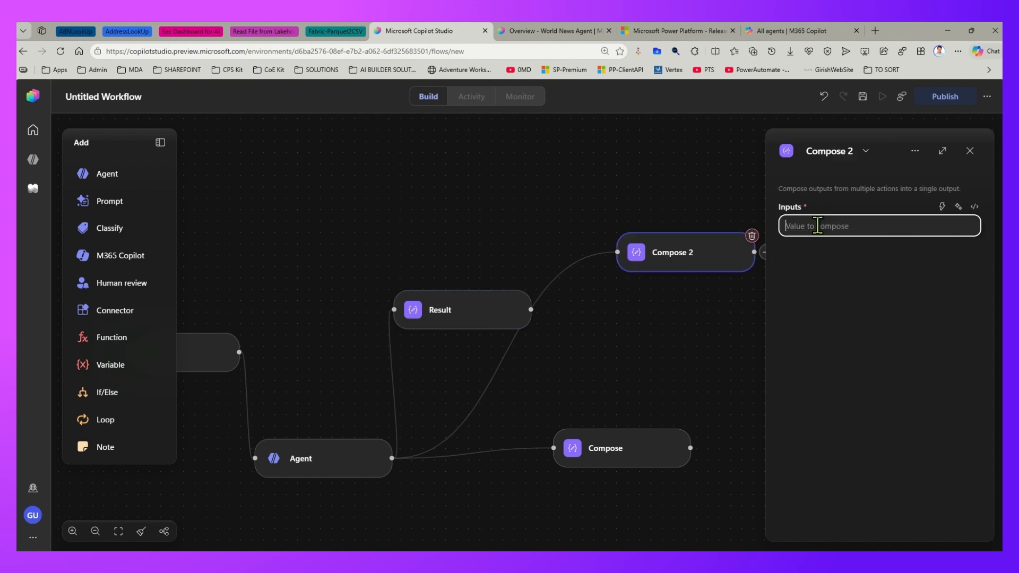
left_click(942, 208)
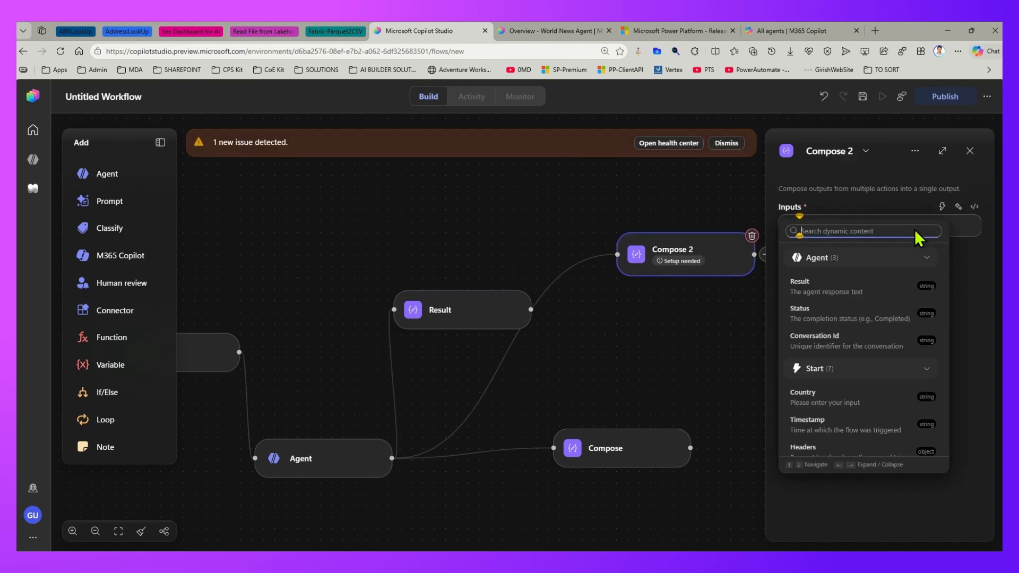
left_click(846, 323)
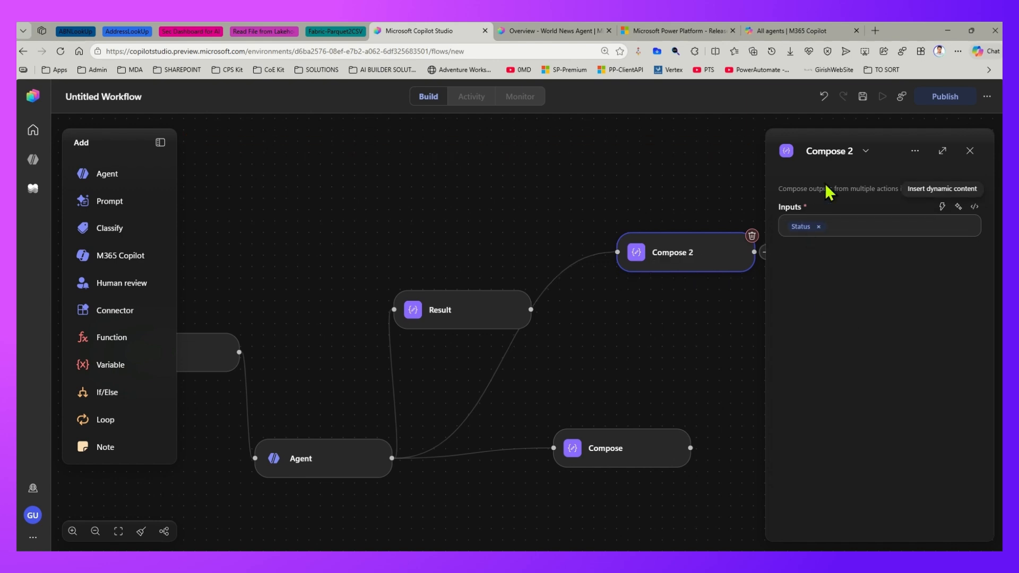
left_click(839, 151)
type("Stat")
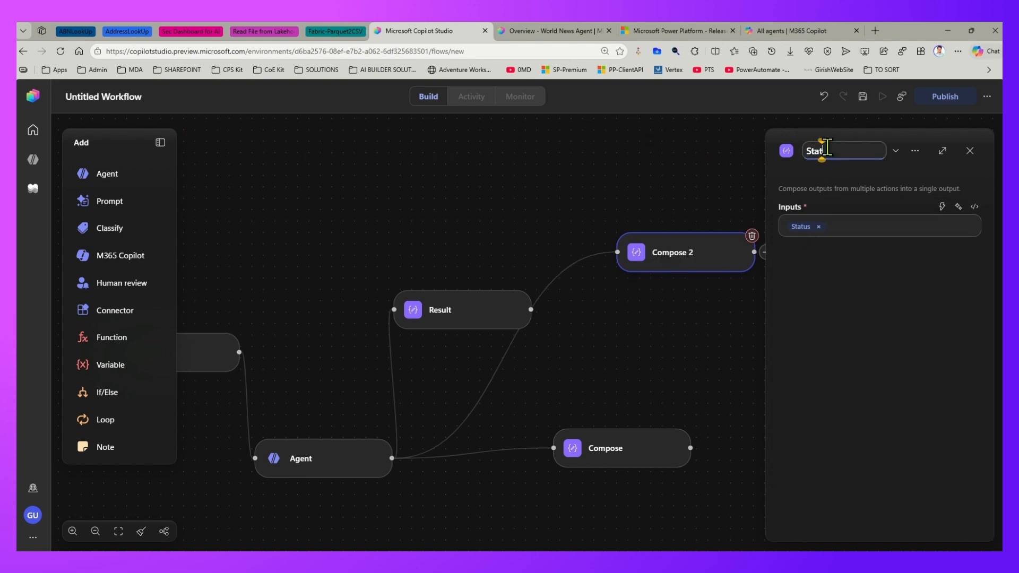
type("us")
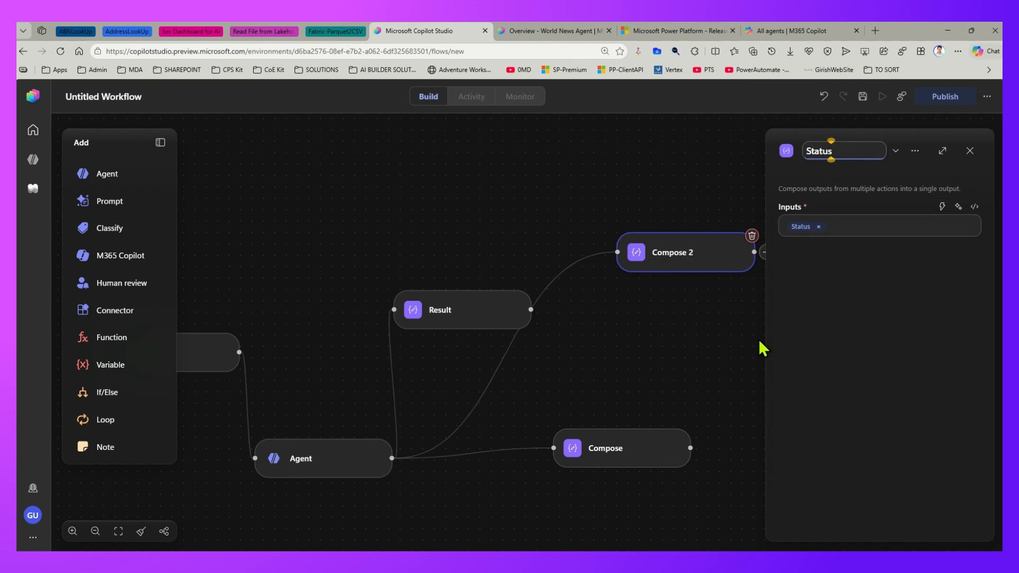
Replace the remaining Compose node's Inputs with the Agent's Conversation Id dynamic content and rename the node to ConversationID.
left_click(635, 454)
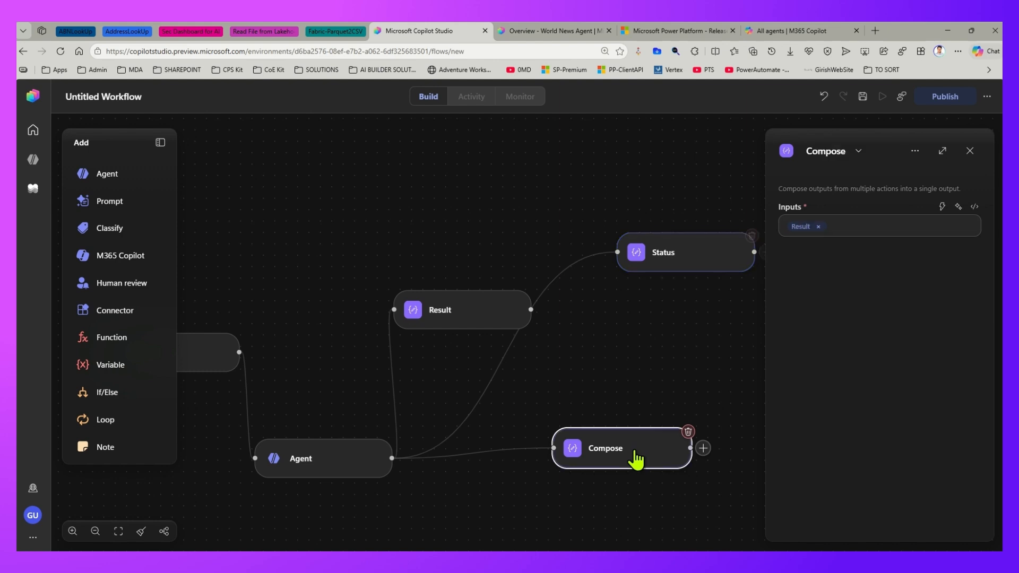
left_click(819, 226)
left_click(941, 207)
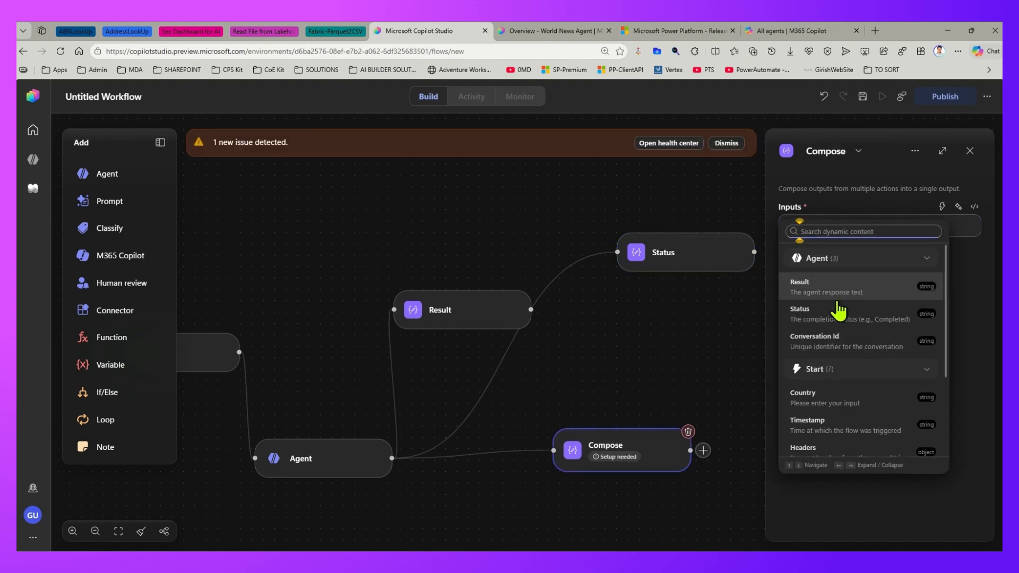
left_click(833, 340)
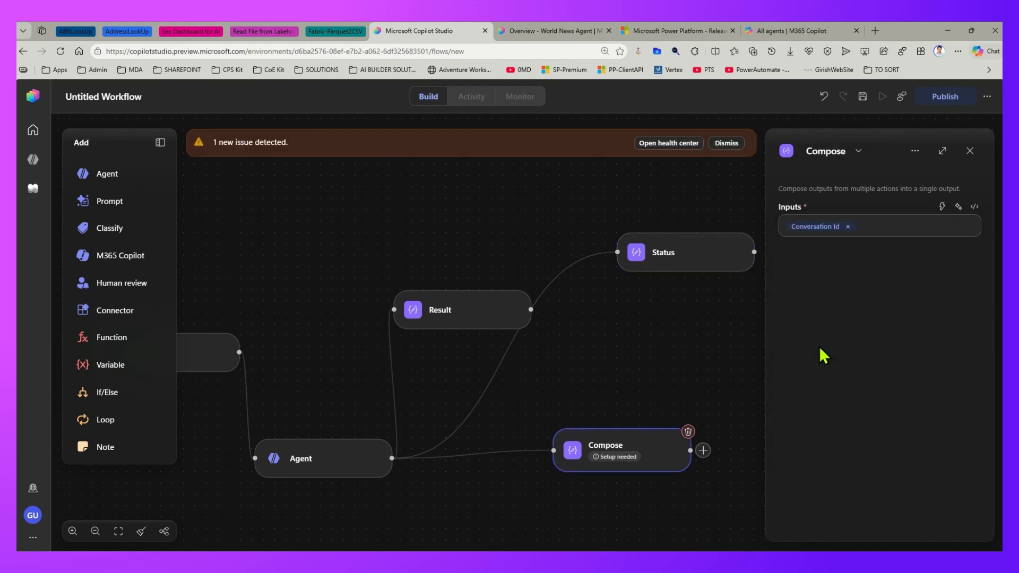
left_click(811, 151)
key("BackSpace")
type("ConversationID")
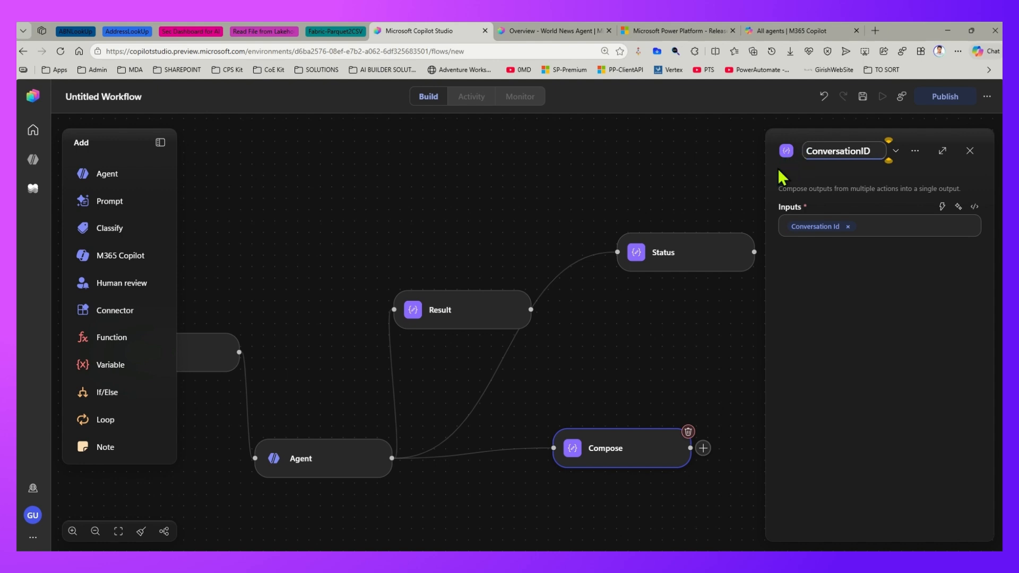
left_click(866, 335)
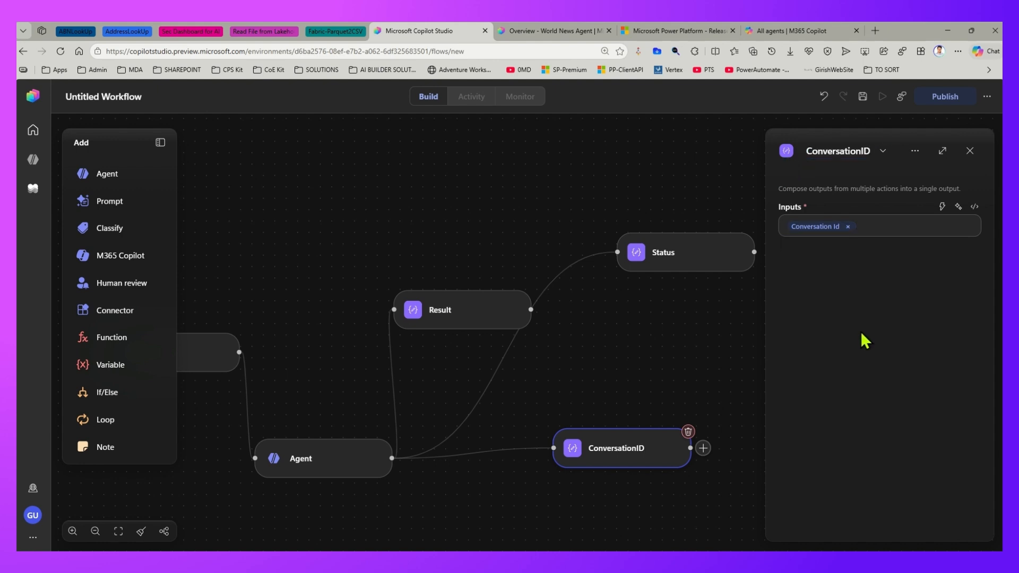
Auto-arrange the workflow nodes by switching the canvas layout to vertical and back to horizontal.
left_click(164, 531)
left_click_drag(308, 398, 186, 277)
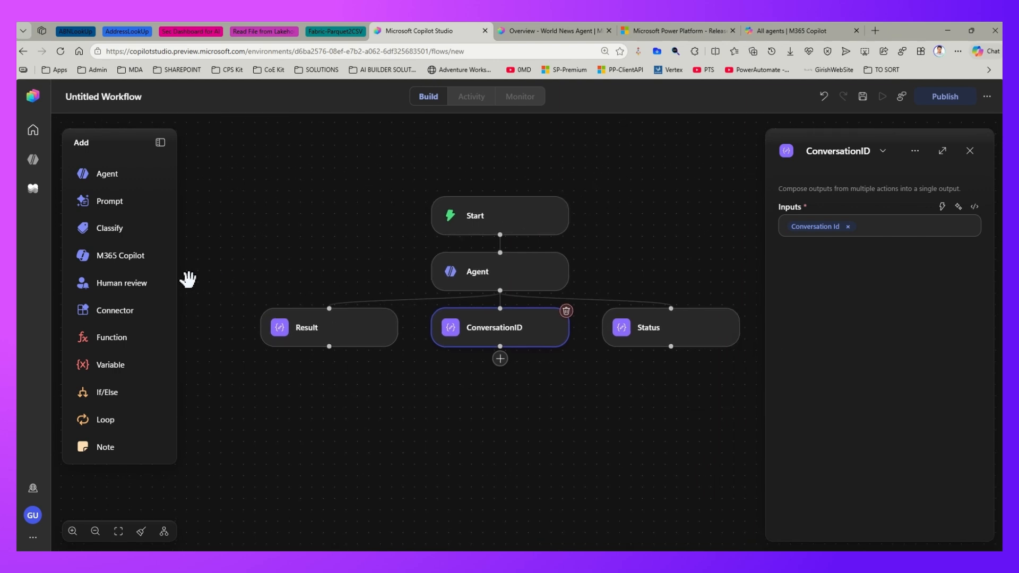
left_click(164, 531)
left_click_drag(318, 311, 444, 209)
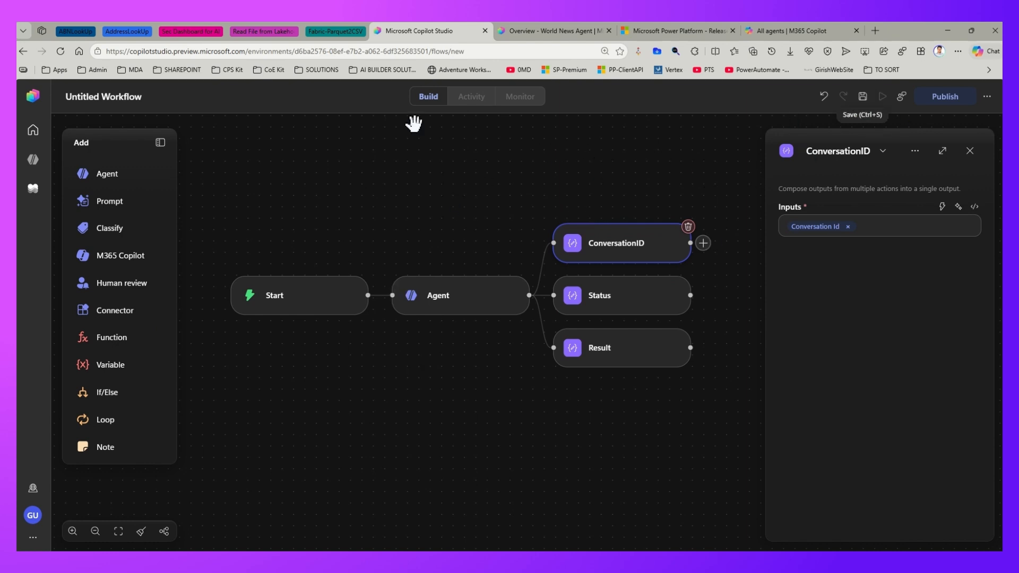
Rename the untitled workflow to CallCPSAgent.
left_click(88, 97)
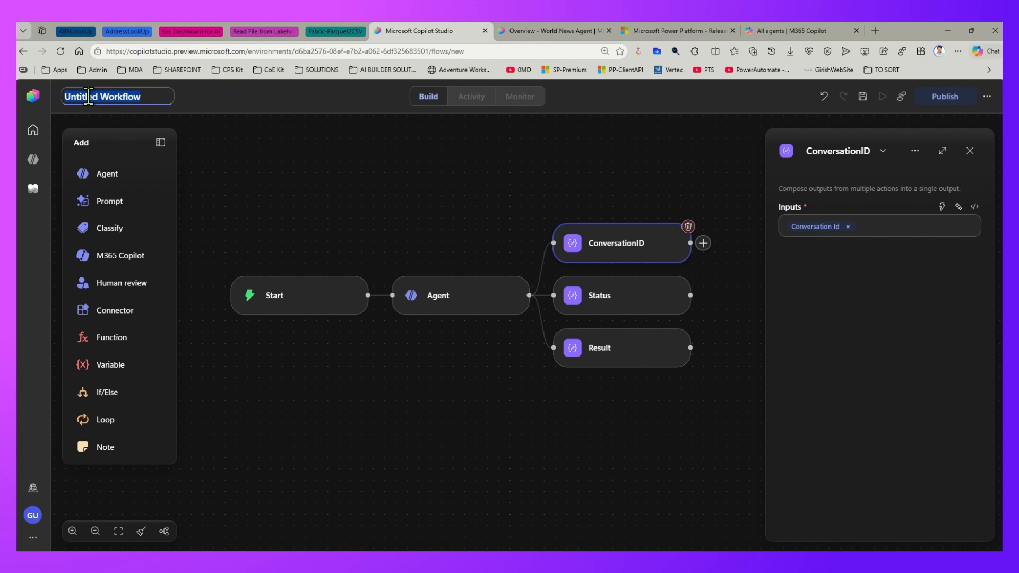
type("CallC")
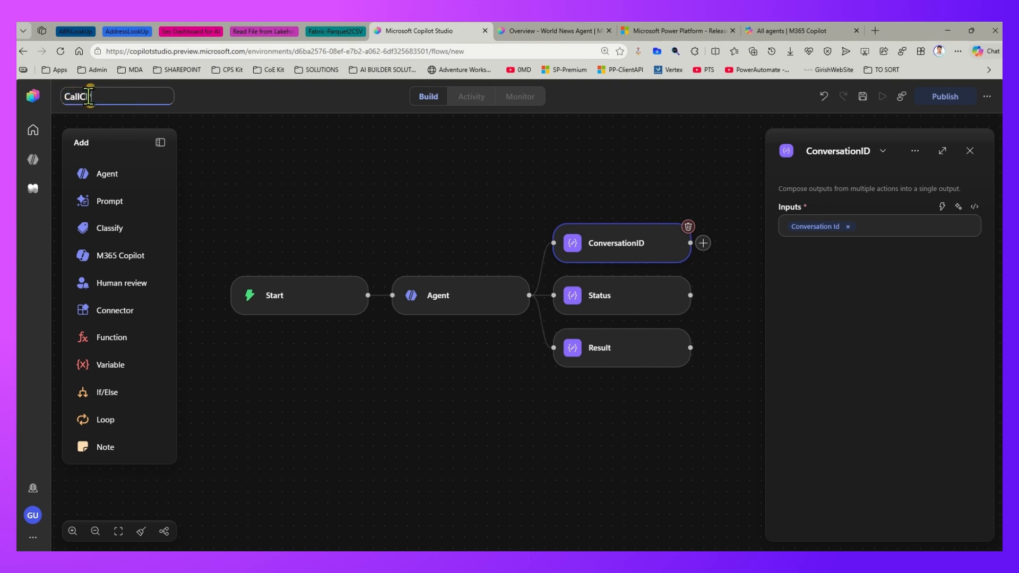
type("PSAgent")
left_click(88, 98)
type("P")
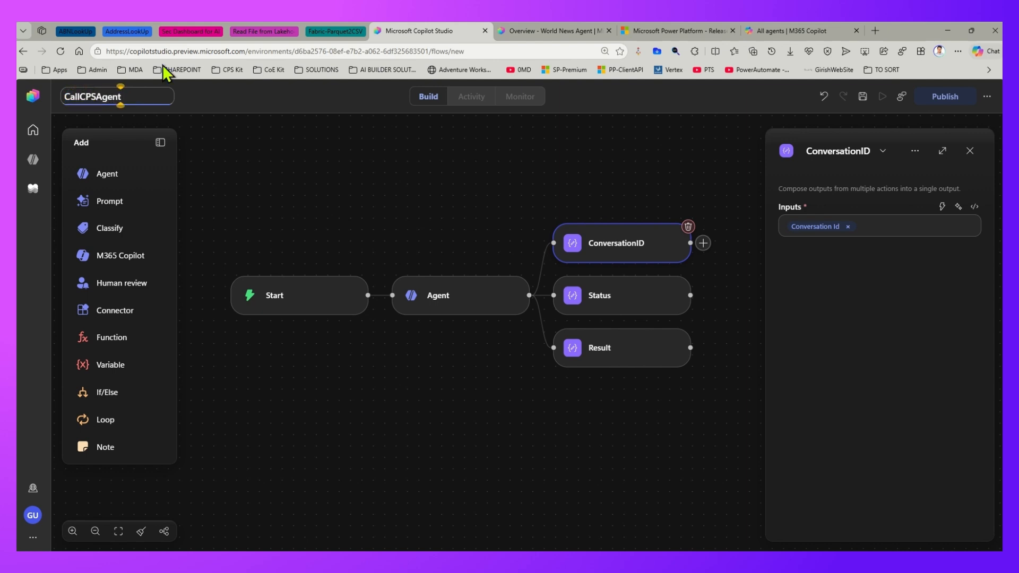
left_click(238, 159)
Save the CallCPSAgent workflow and publish it.
left_click(865, 101)
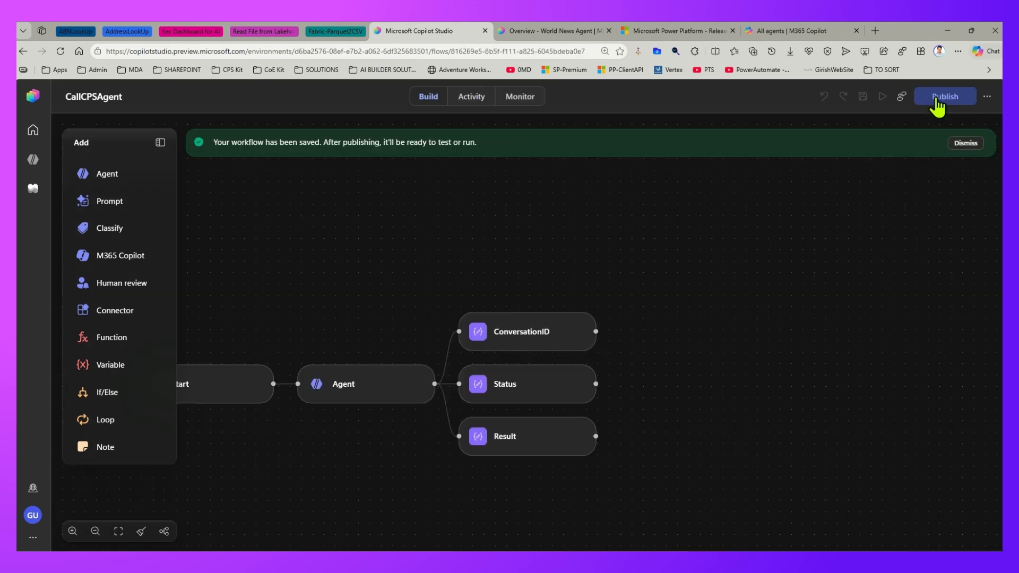
left_click(937, 104)
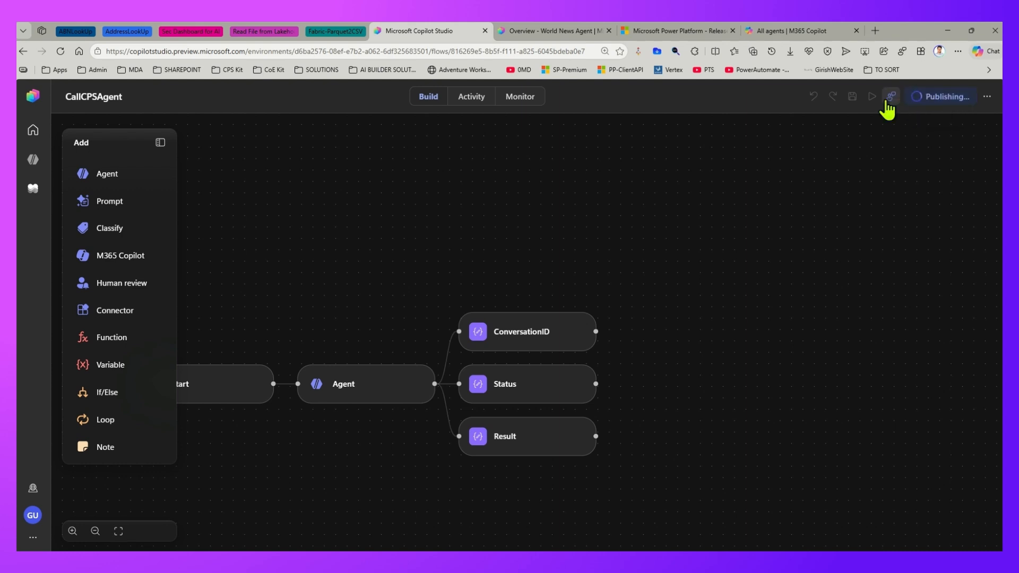
Copy USA from the World News Agent instructions and run the CallCPSAgent workflow with it as the Country input.
left_click(572, 30)
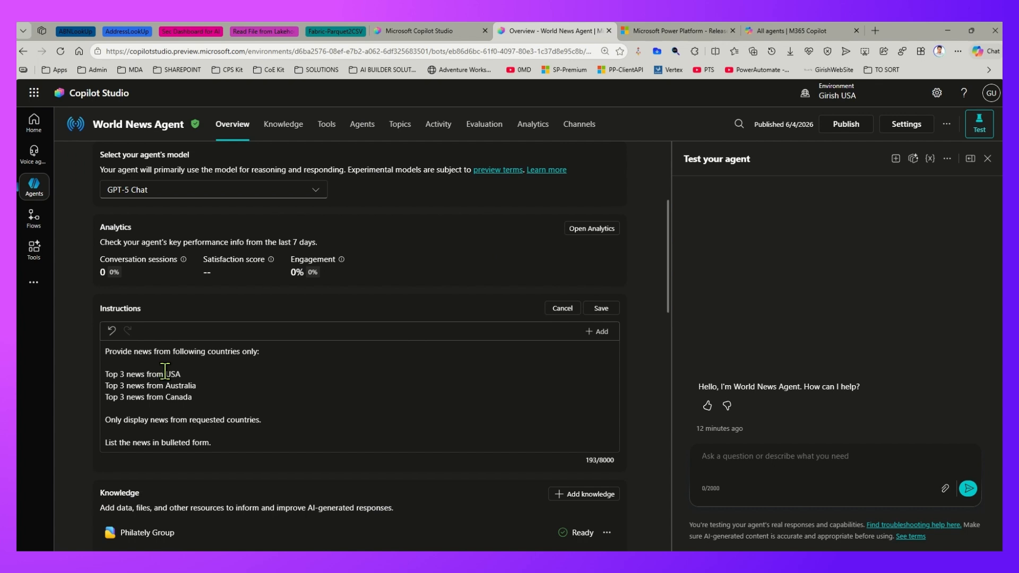
left_click_drag(165, 372, 174, 373)
key("ctrl+c")
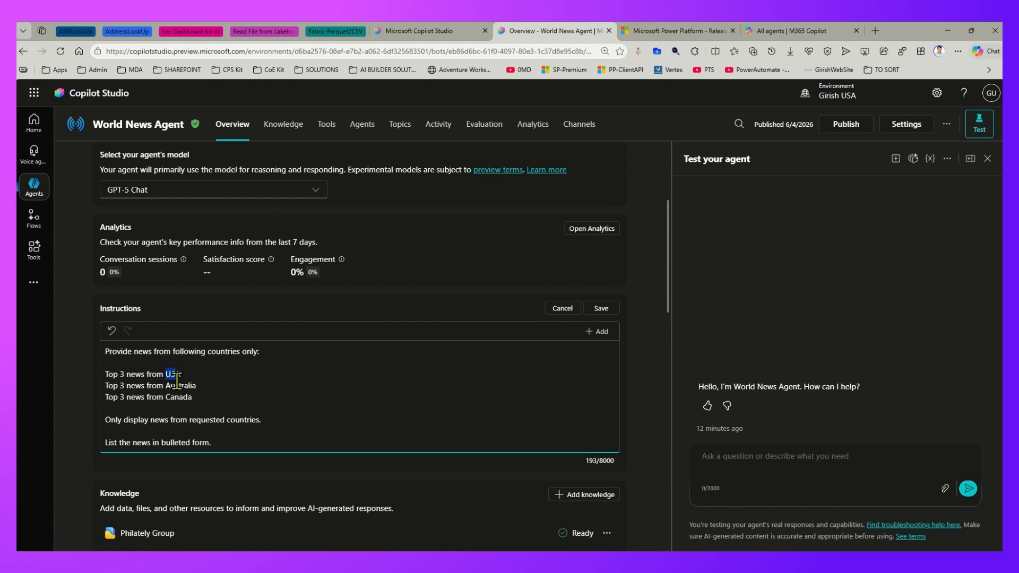
left_click(432, 30)
left_click(901, 98)
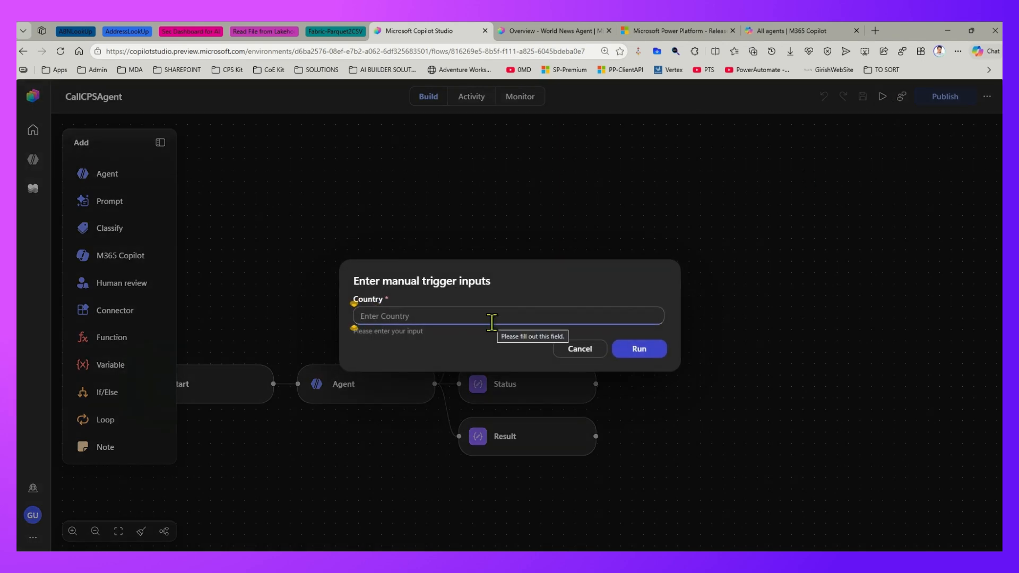
key("ctrl+v")
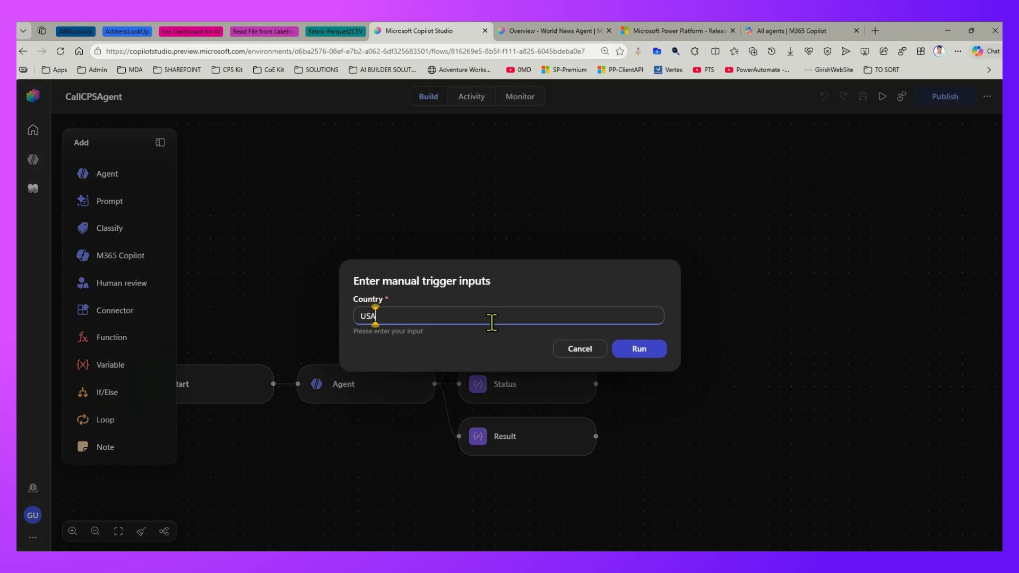
left_click(645, 352)
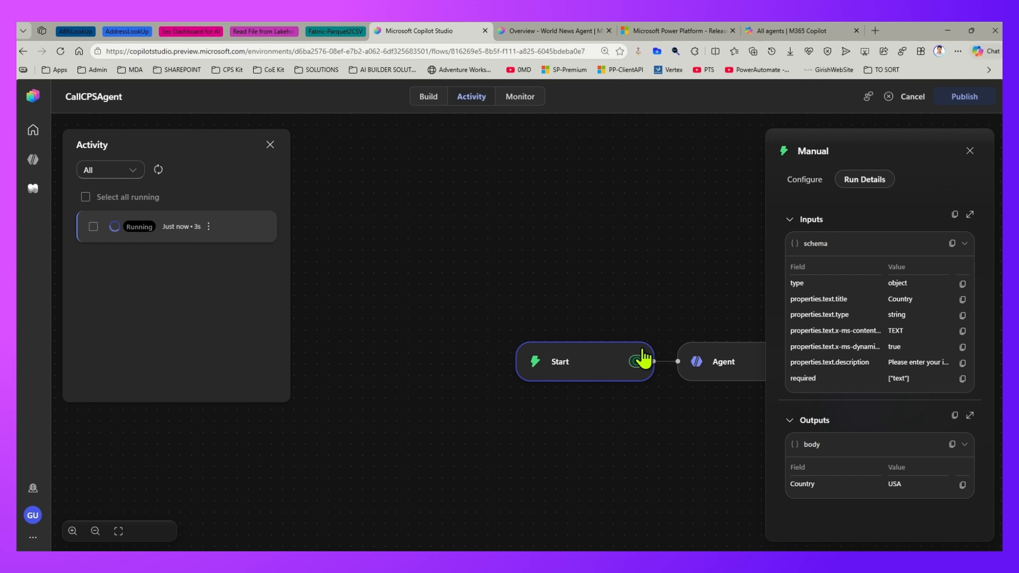
Examine the Agent node's run details, checking the status and conversationId and expanding the full result text.
left_click_drag(557, 250, 381, 194)
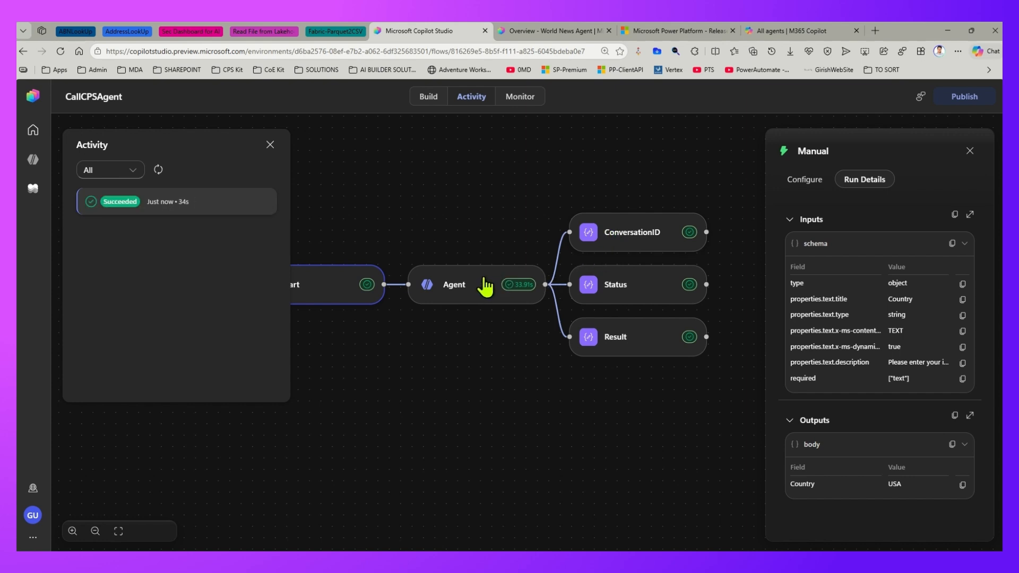
left_click(485, 286)
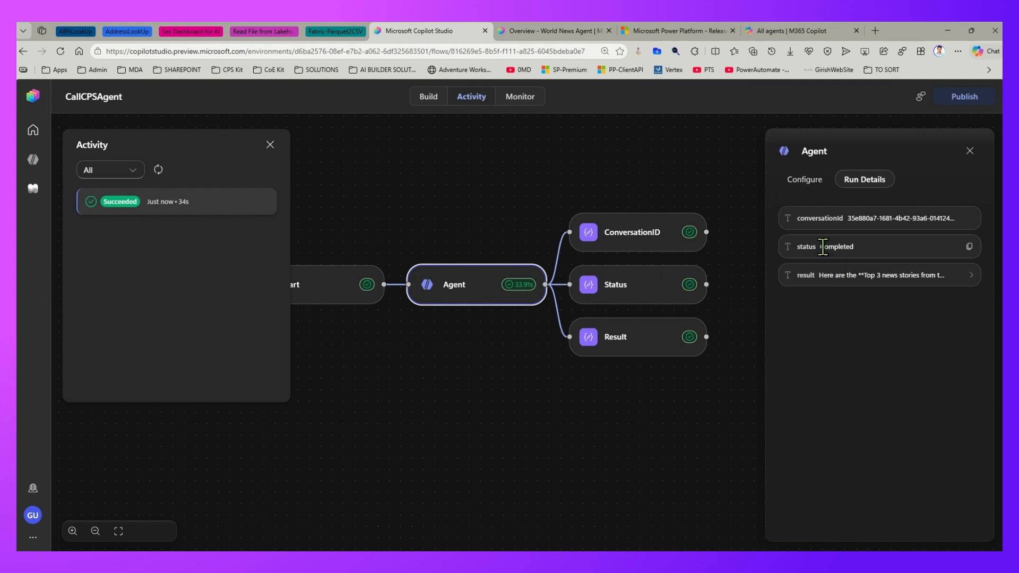
left_click_drag(821, 247, 851, 254)
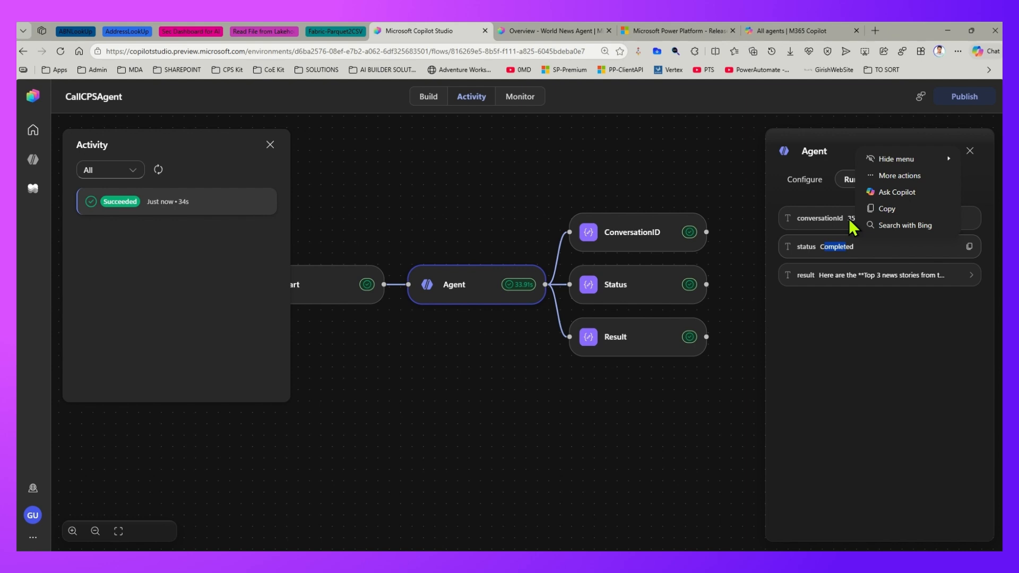
left_click_drag(847, 218, 960, 227)
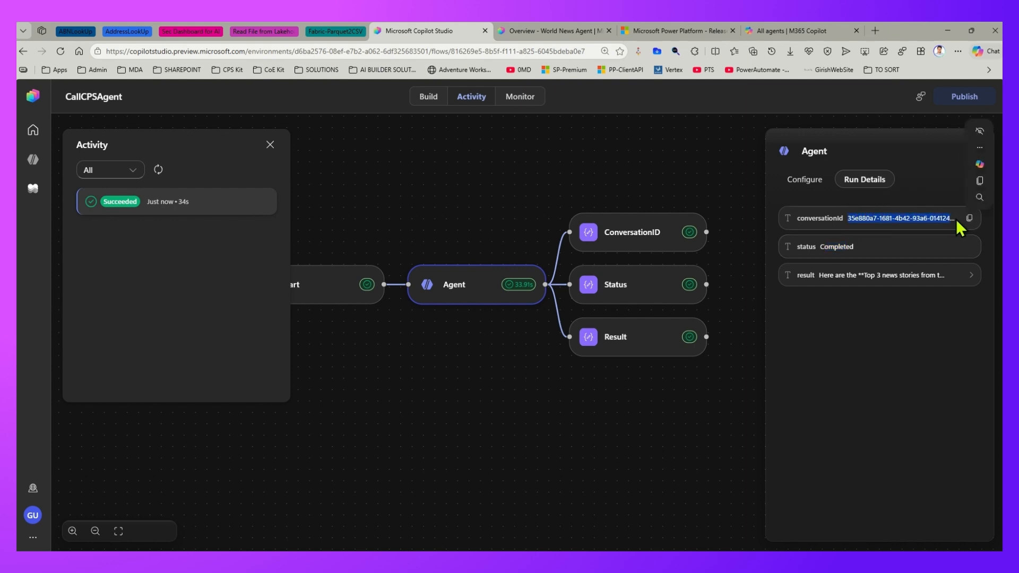
left_click(826, 281)
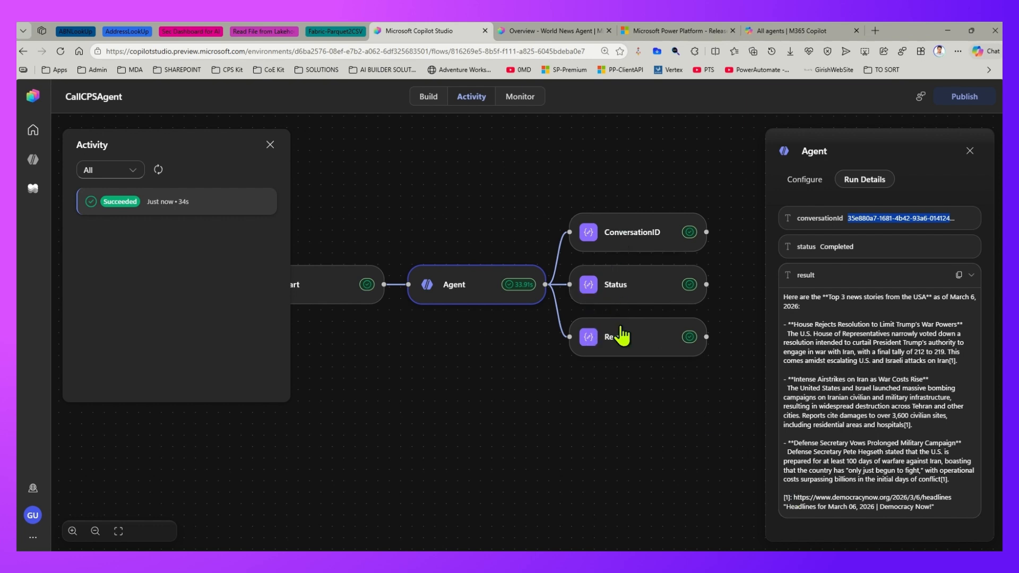
Check the output values in the run details of the Status and ConversationID nodes.
left_click(632, 291)
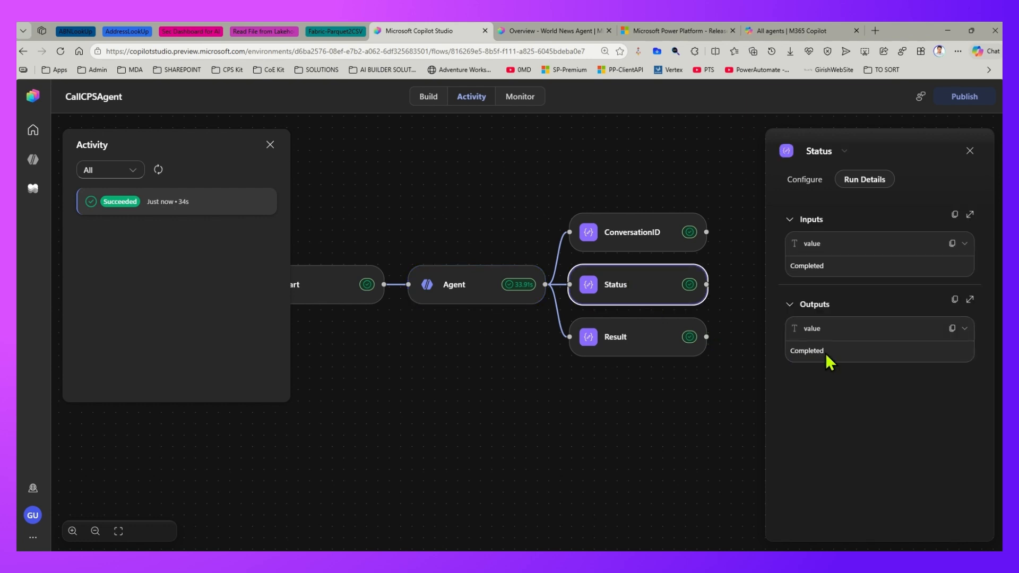
left_click(639, 242)
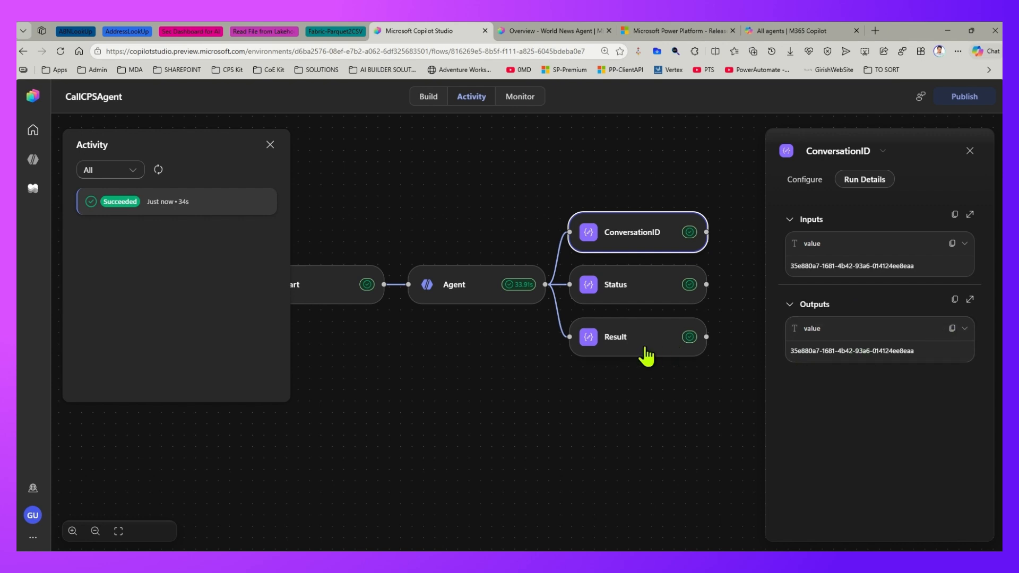
left_click_drag(790, 351, 908, 352)
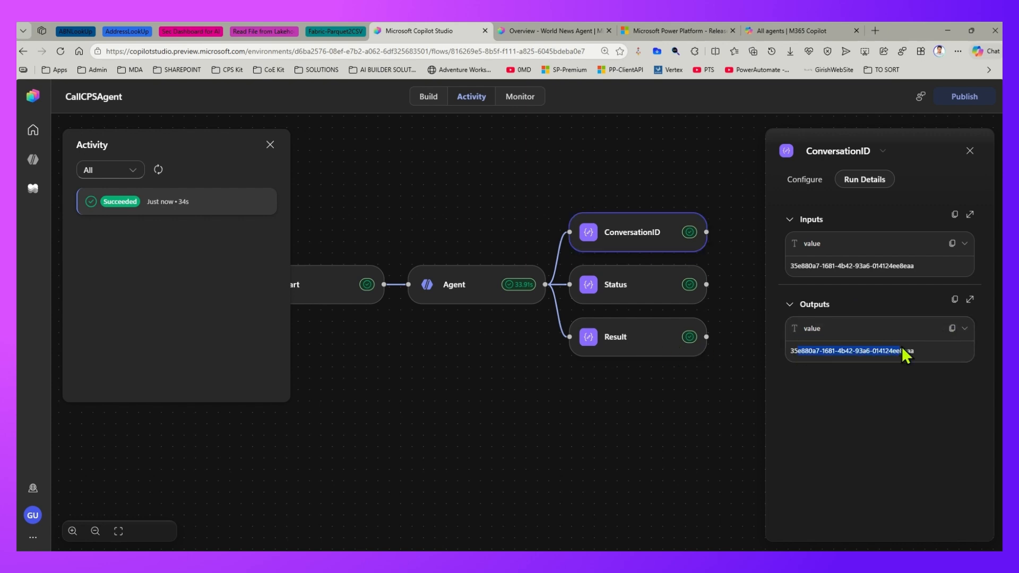
Review the Result node's outputs in the expanded view, and close the run details and activity list to return to building.
left_click(641, 349)
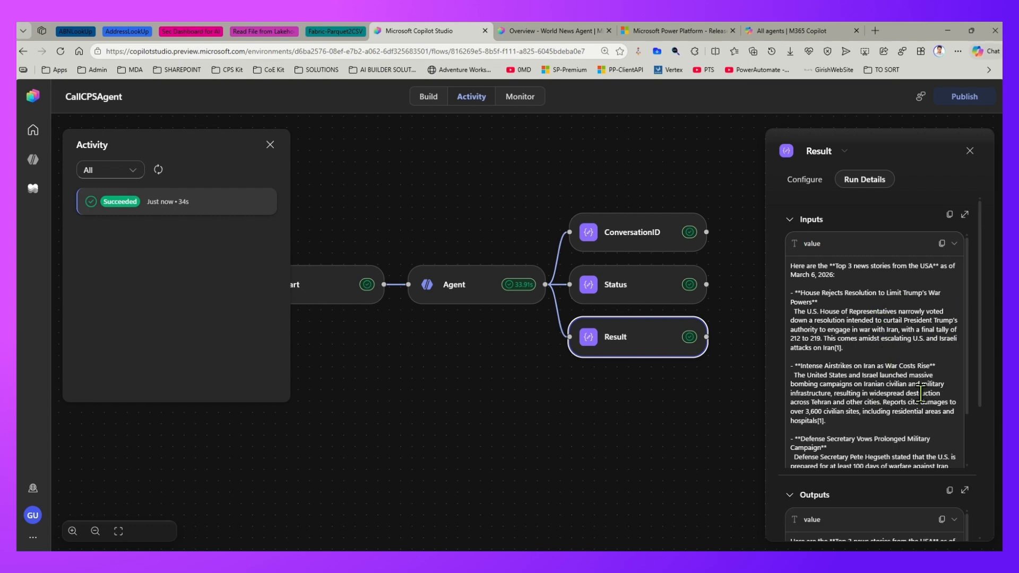
scroll(911, 398, "down", 3)
scroll(962, 491, "down", 3)
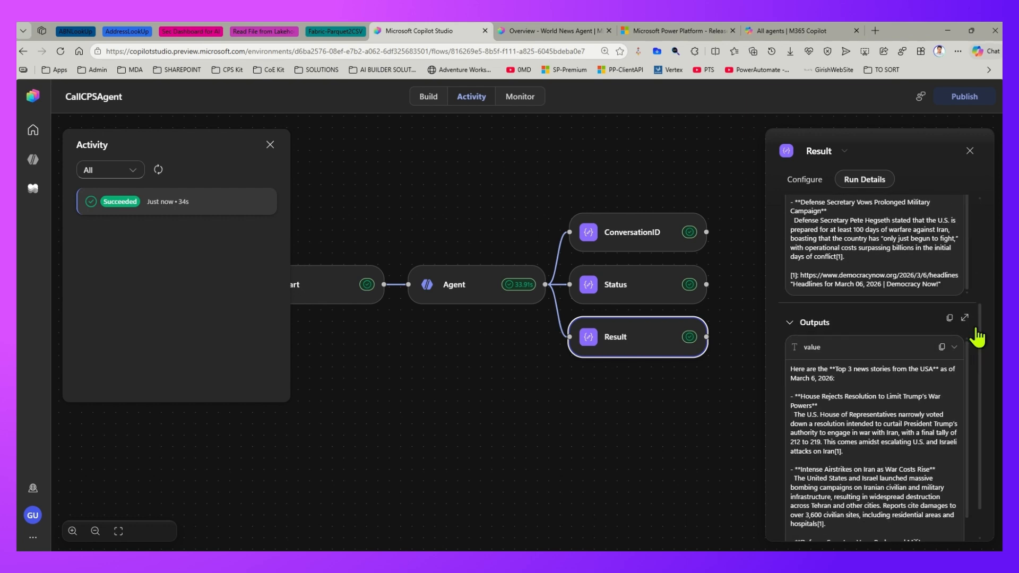
left_click(964, 318)
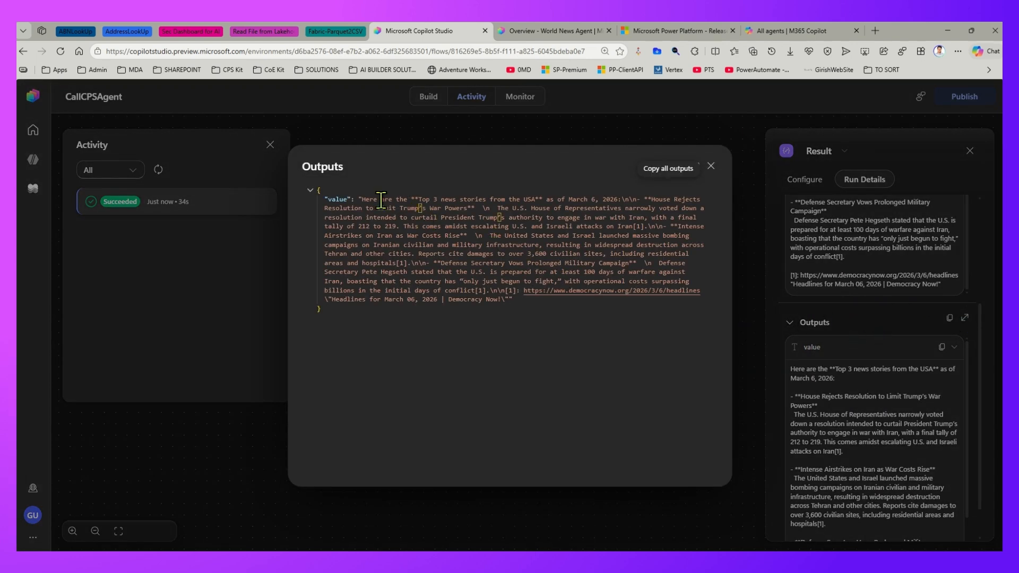
left_click_drag(361, 199, 526, 296)
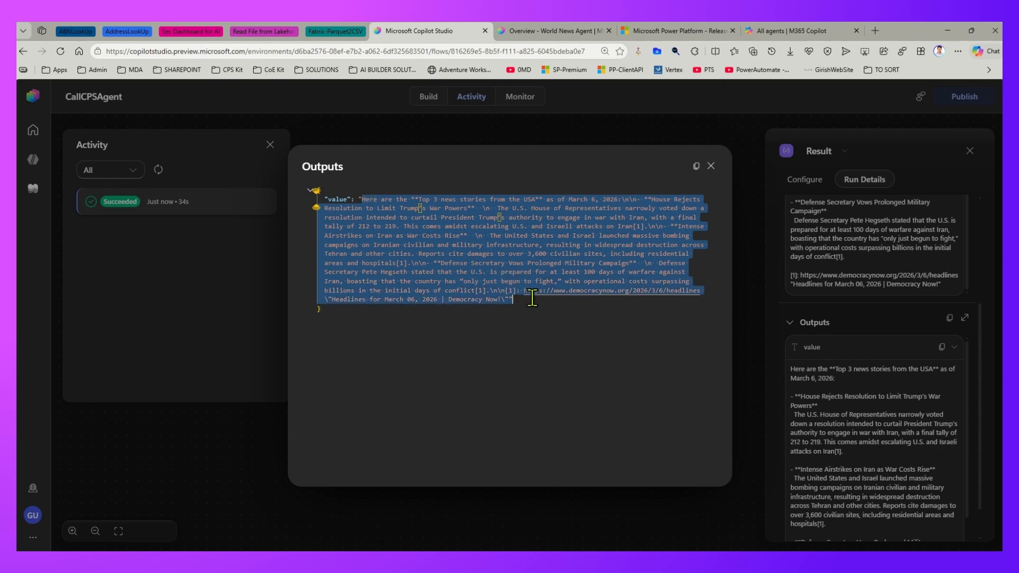
left_click(711, 166)
left_click(962, 157)
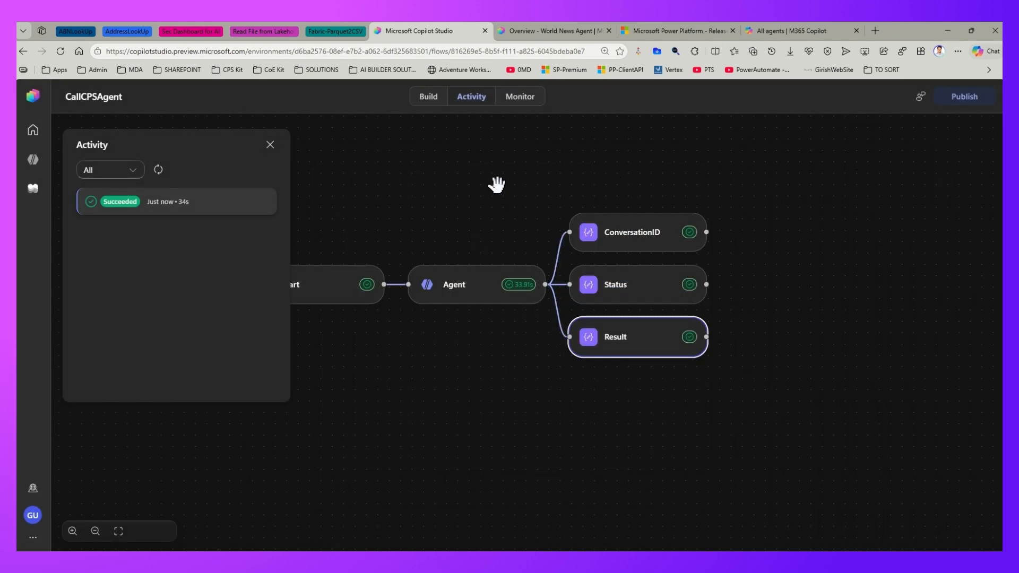
left_click(270, 146)
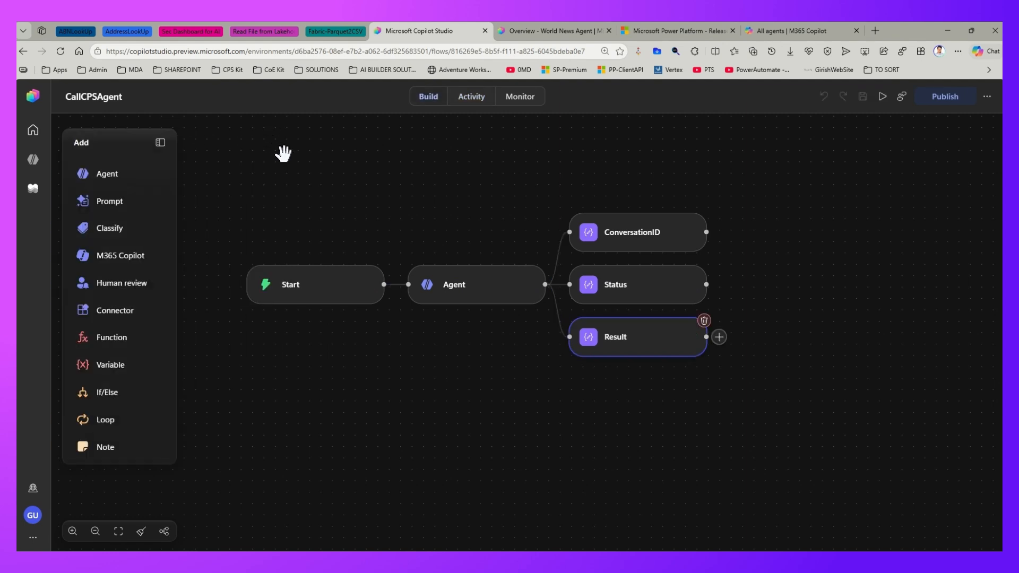